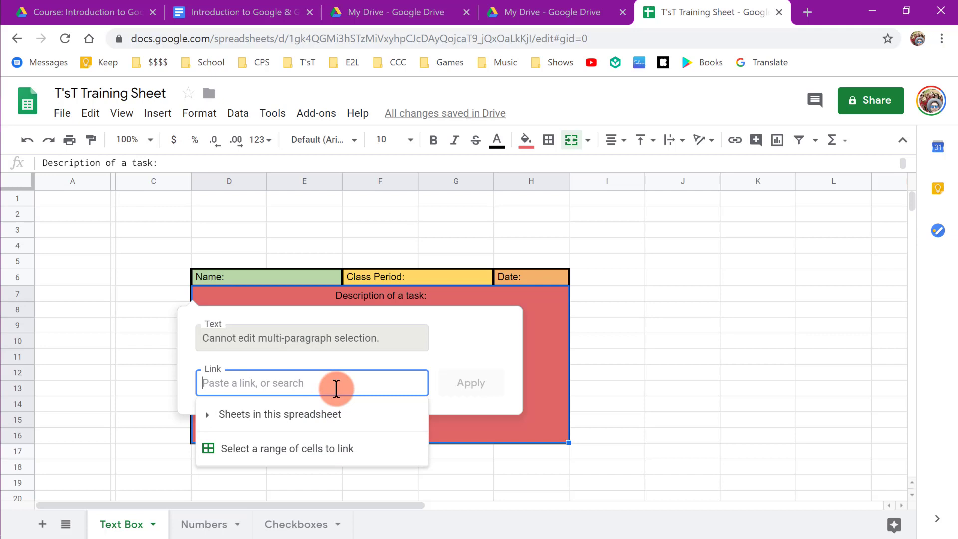
Link the red task description cell to the averages in range F3:F17 on the Numbers sheet.
left_click(328, 455)
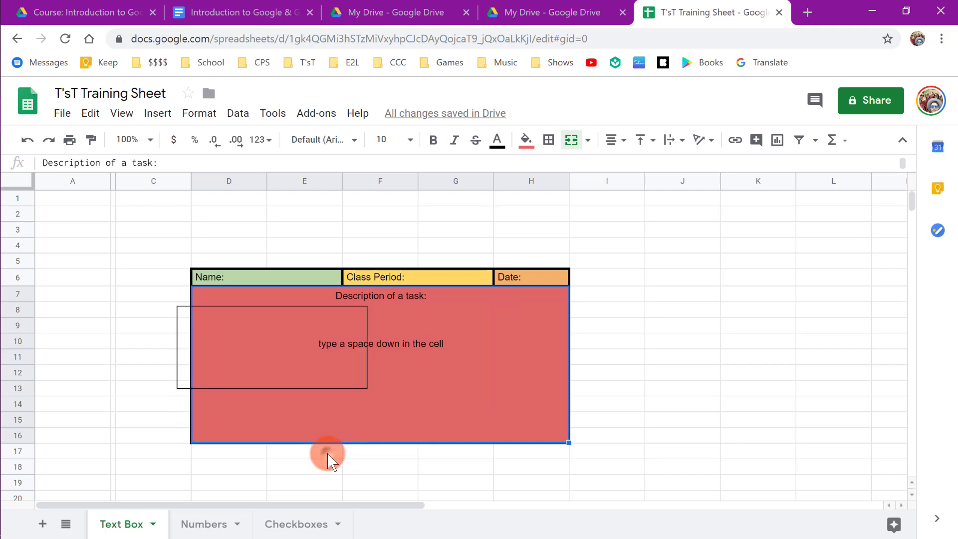
left_click(203, 523)
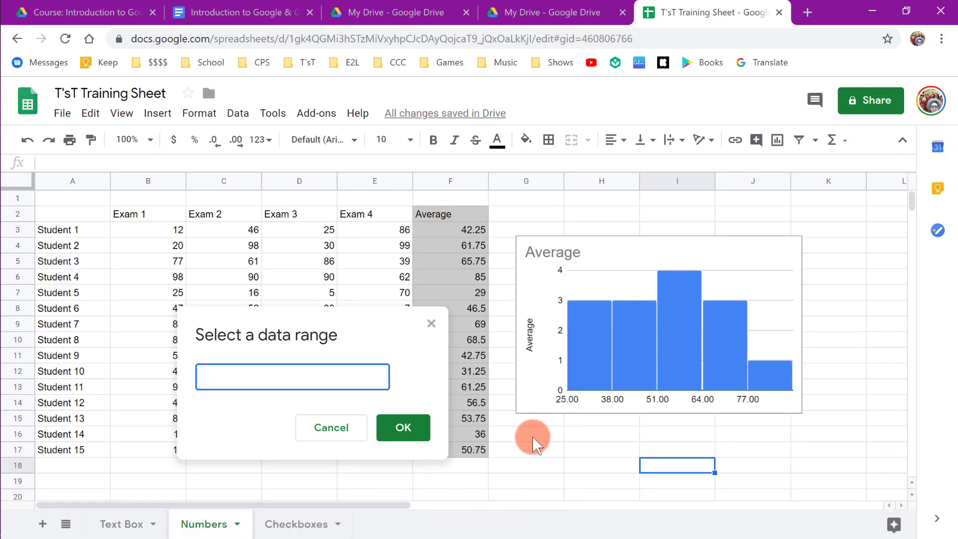
left_click_drag(463, 231, 478, 451)
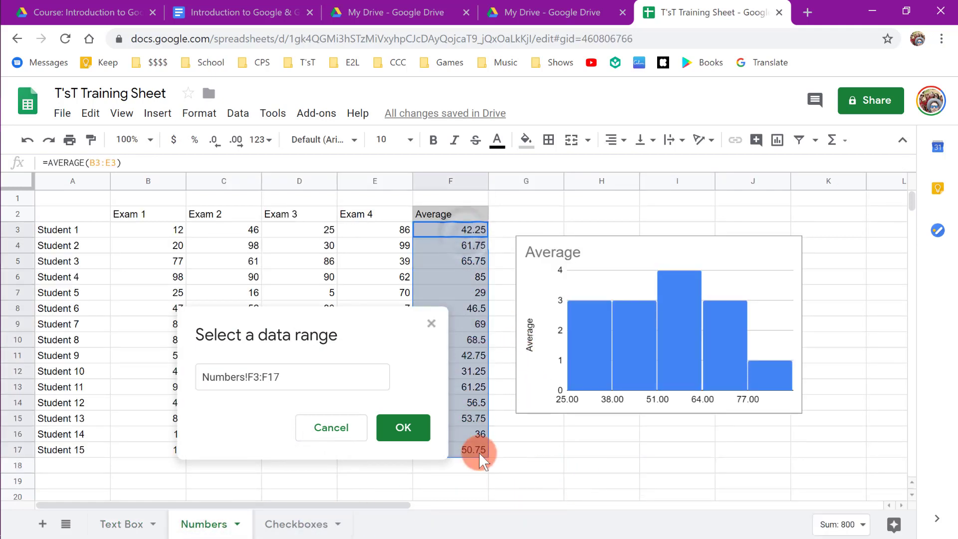
left_click(404, 428)
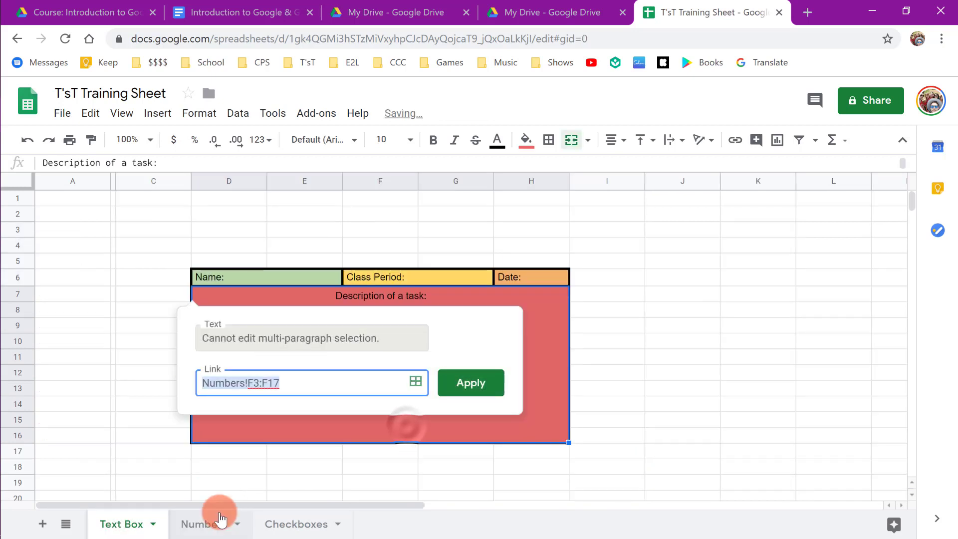
left_click(484, 388)
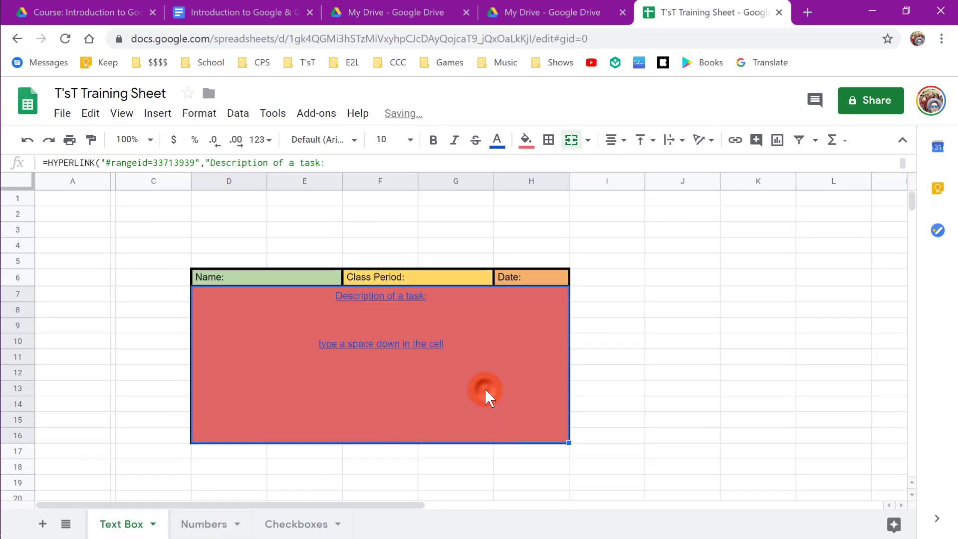
Follow the task description cell's link to its target range and return to the Text Box sheet.
left_click(667, 343)
left_click(424, 347)
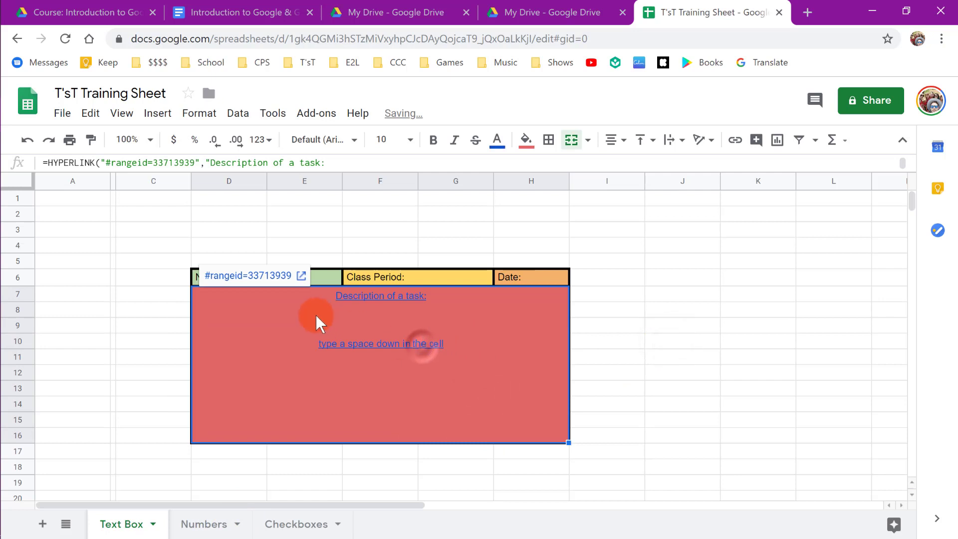
left_click(257, 274)
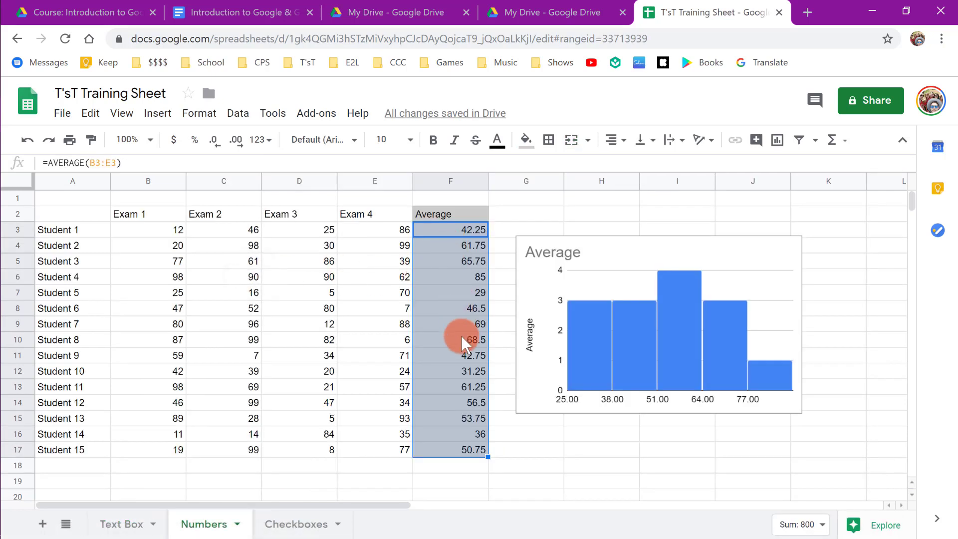
left_click(124, 520)
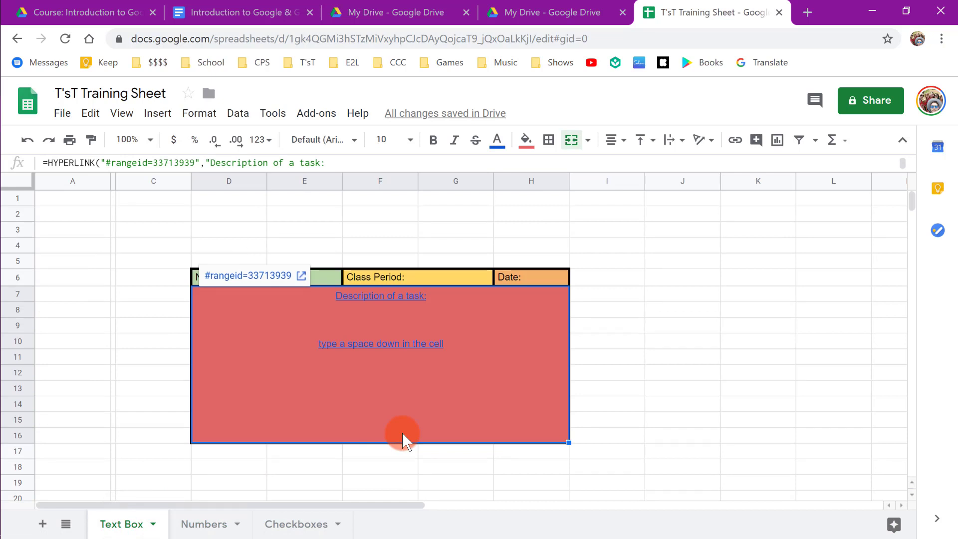
Insert the orange labelled cell diagram from a Google image search for "cell" inside cell F5.
left_click(608, 295)
left_click(379, 258)
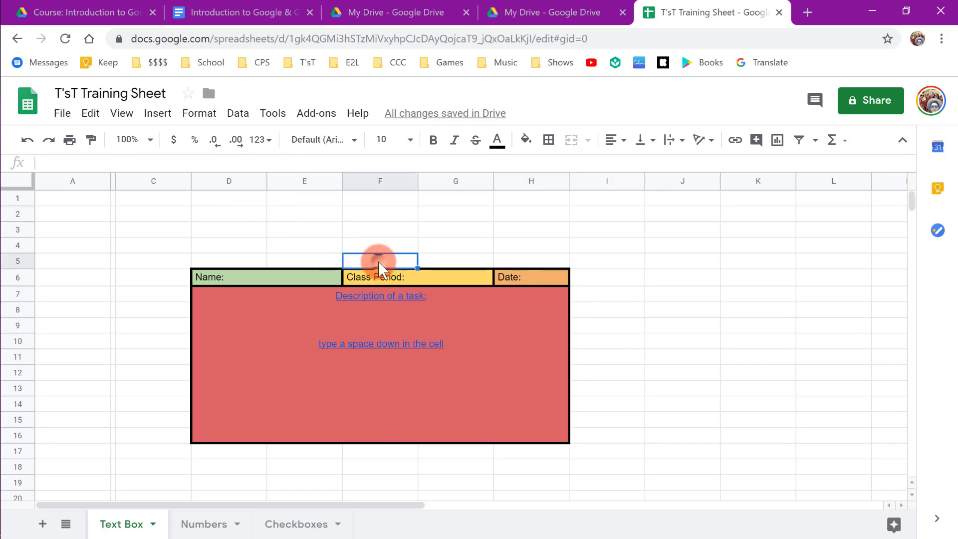
left_click(159, 116)
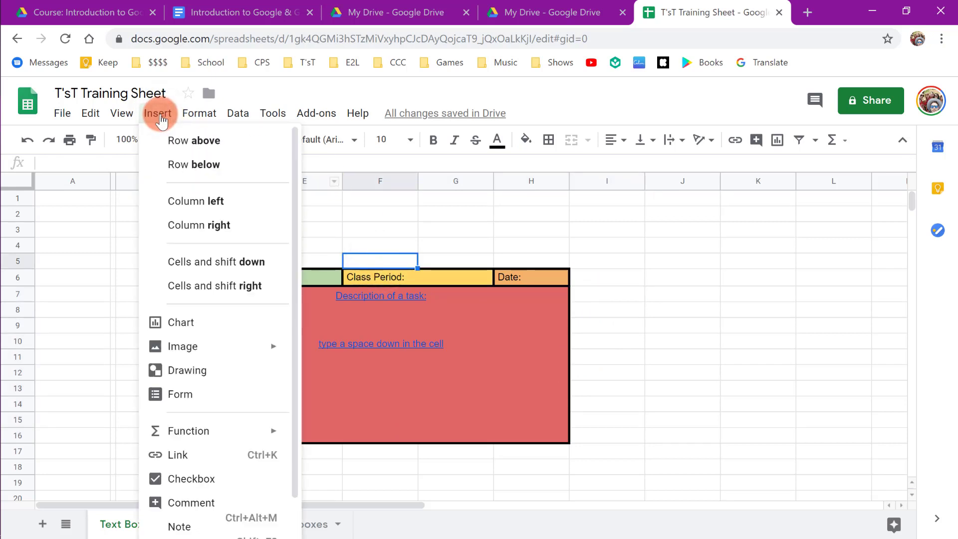
mouse_move(230, 353)
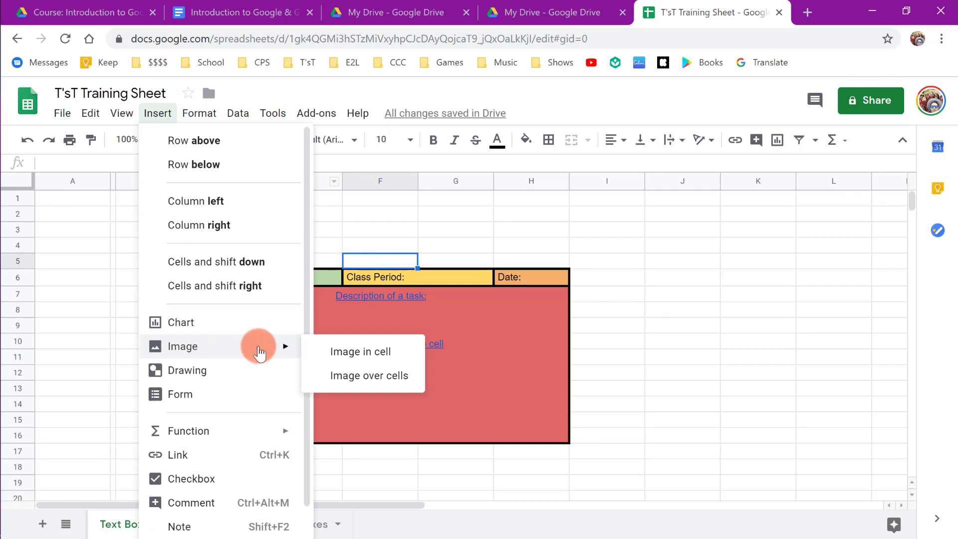
left_click(409, 362)
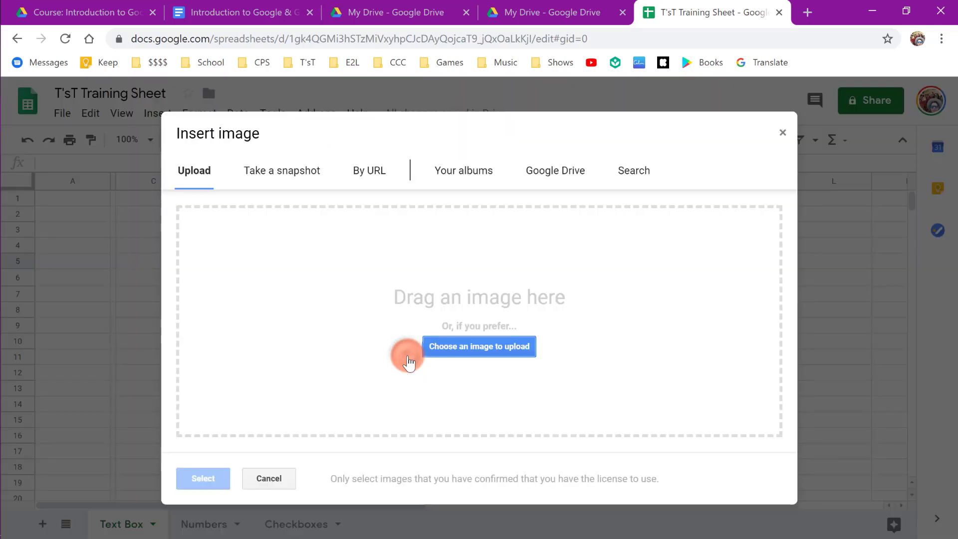
left_click(647, 172)
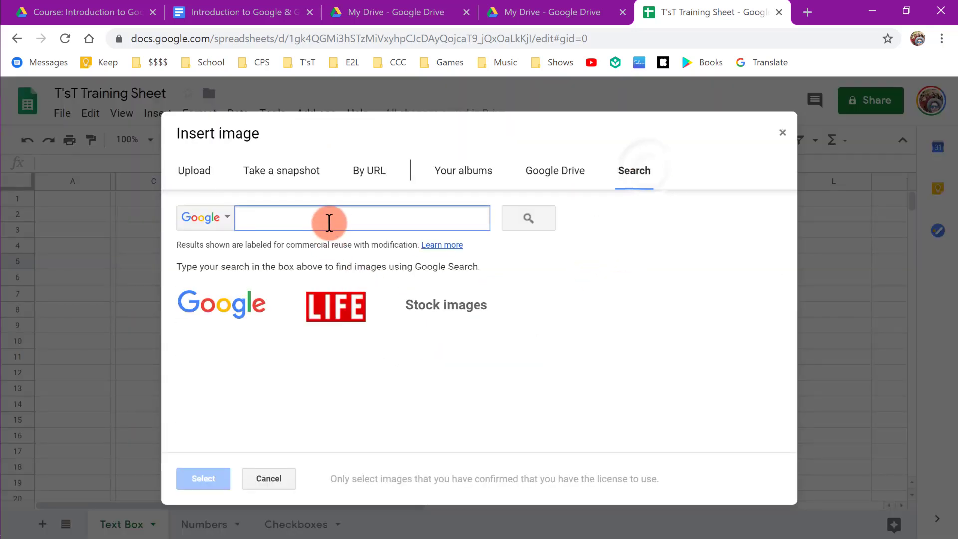
type("cell")
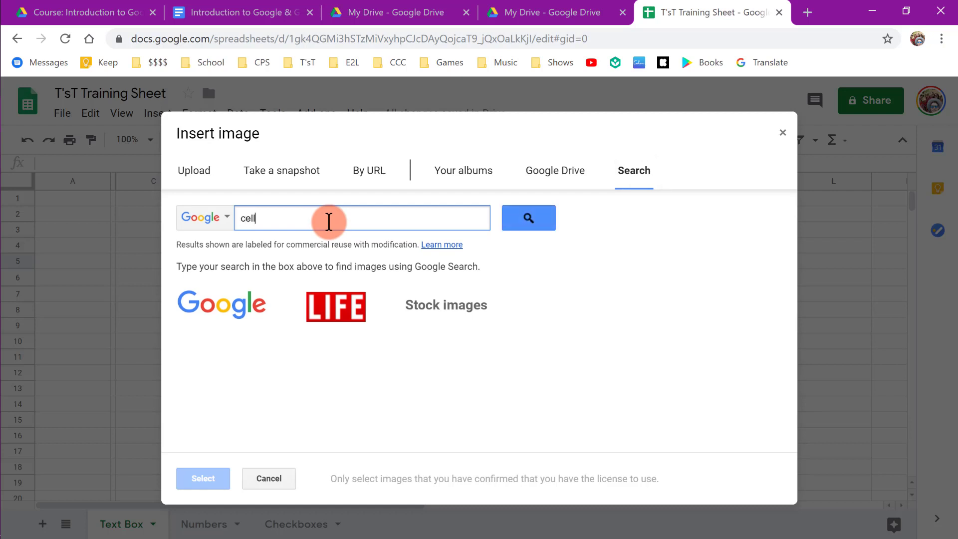
key("Return")
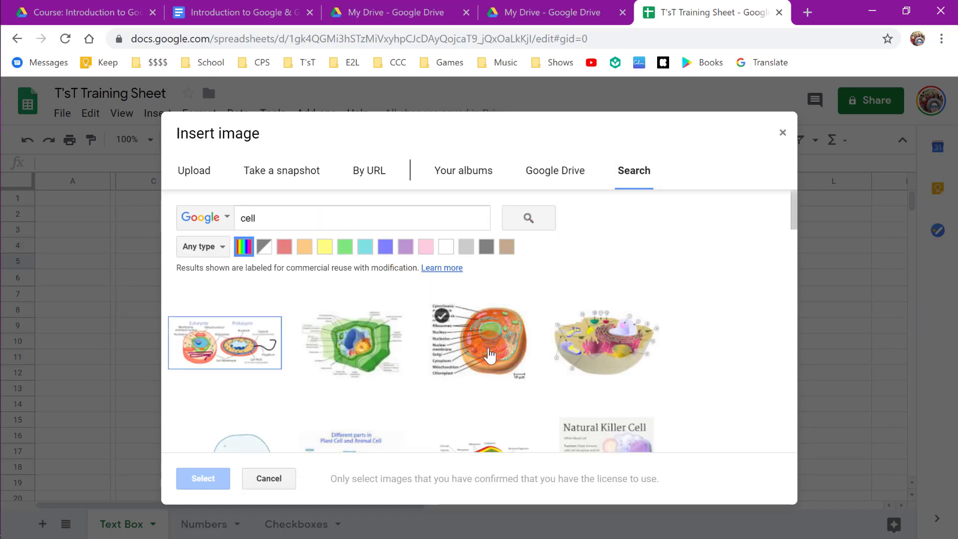
left_click(481, 343)
left_click(209, 477)
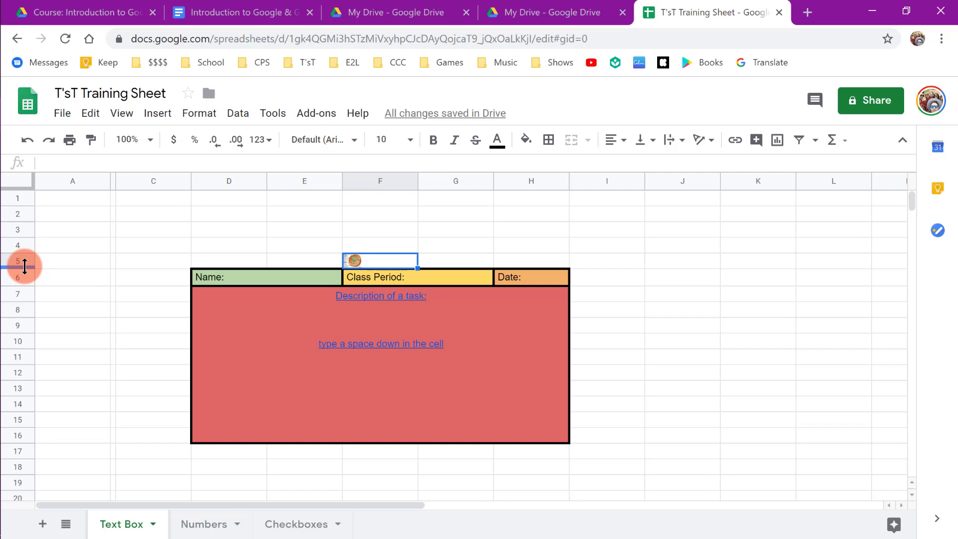
Try increasing the height of row 5 to enlarge the in-cell image, and undo the resize.
left_click_drag(24, 266, 22, 361)
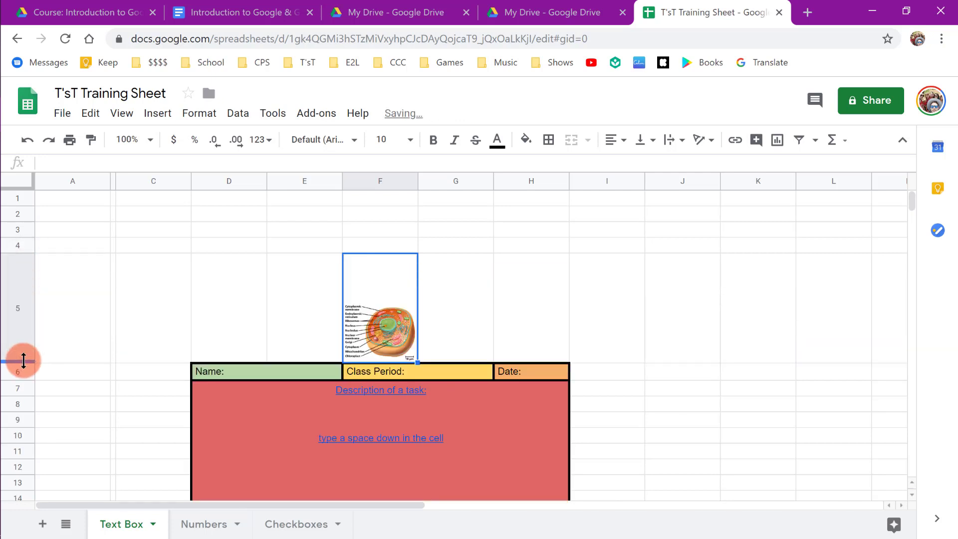
left_click(519, 248)
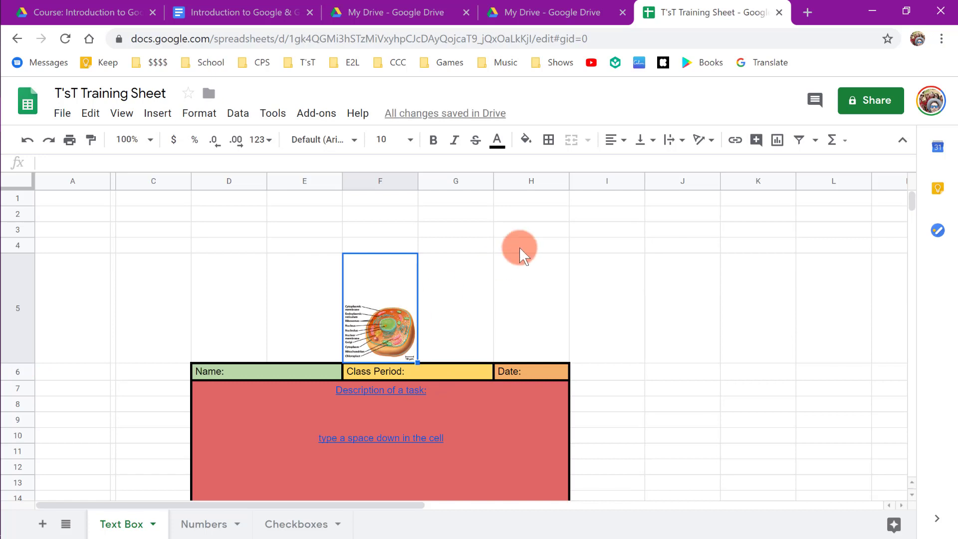
key("ctrl+z")
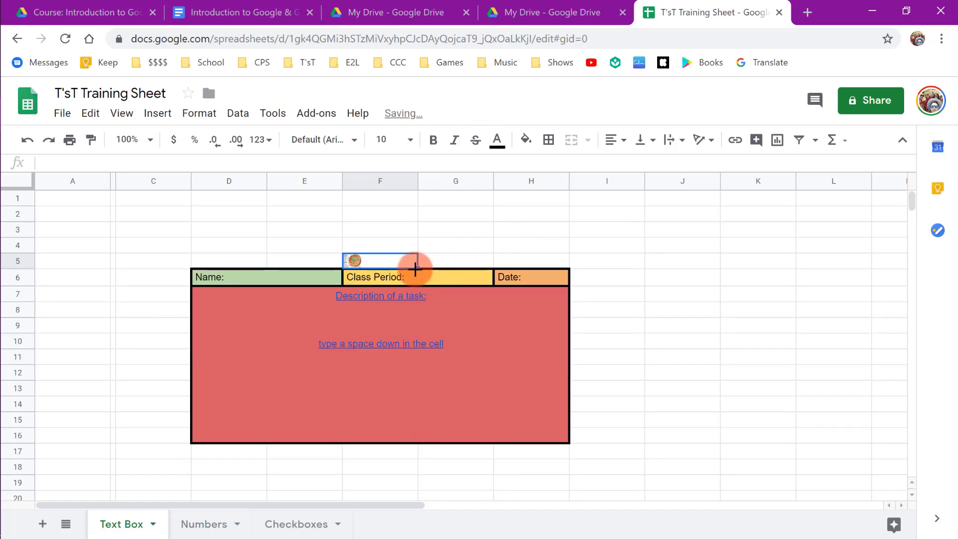
Merge cells F1:G5 above the table so the in-cell image fills the larger area.
left_click_drag(419, 260, 377, 202)
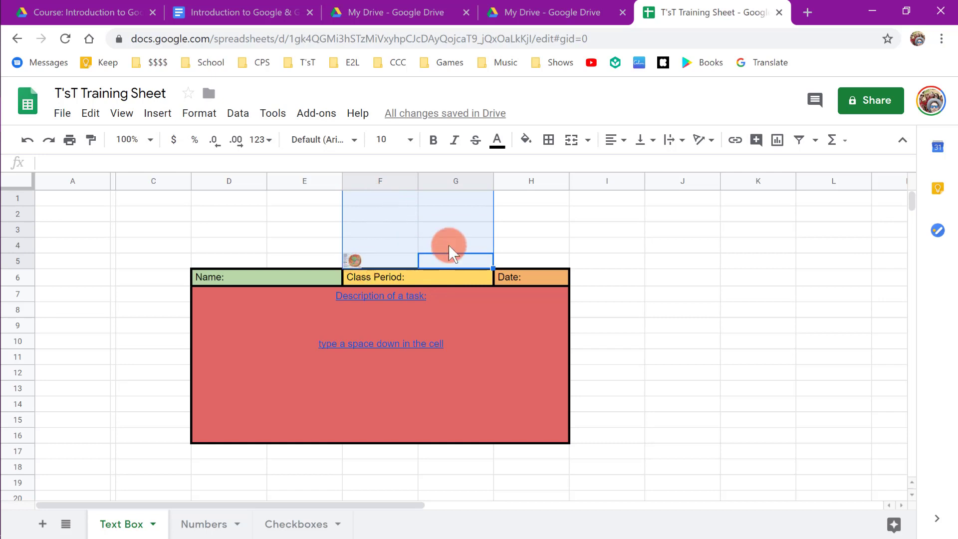
left_click(572, 143)
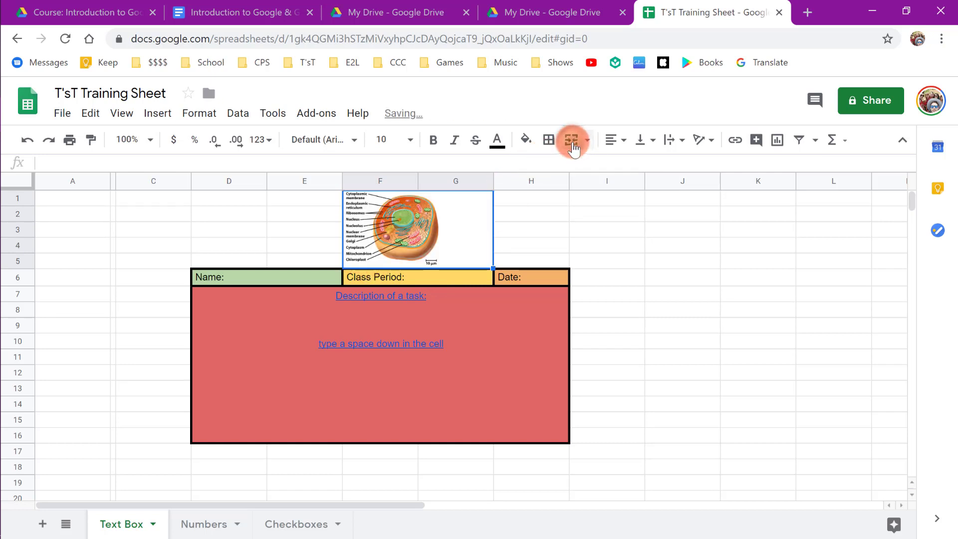
left_click(642, 282)
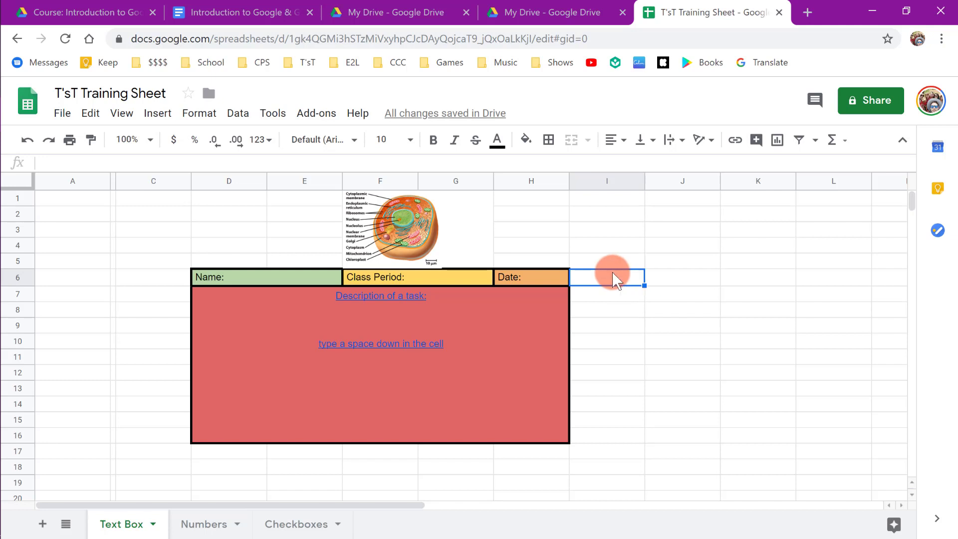
Switch to the Numbers sheet and clear the selection of the averages.
left_click(202, 523)
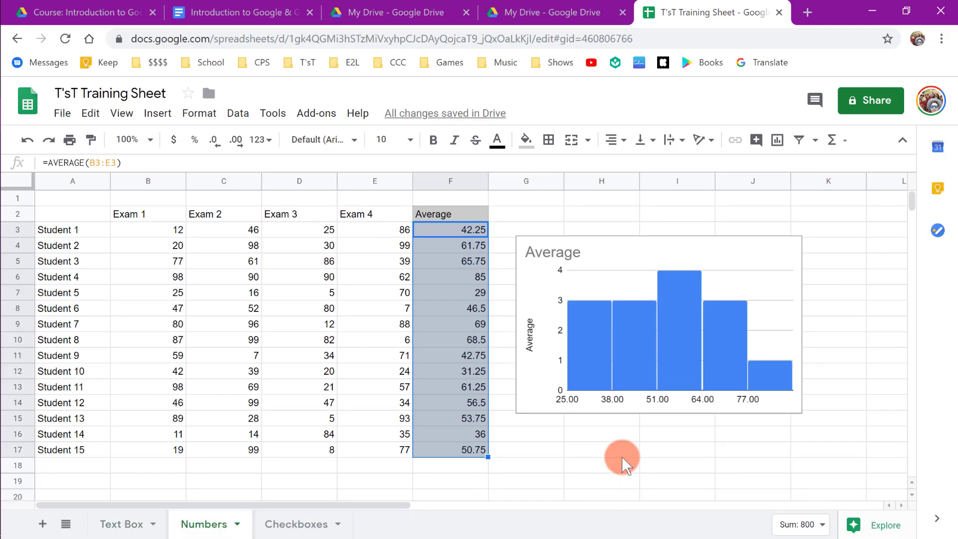
left_click(541, 435)
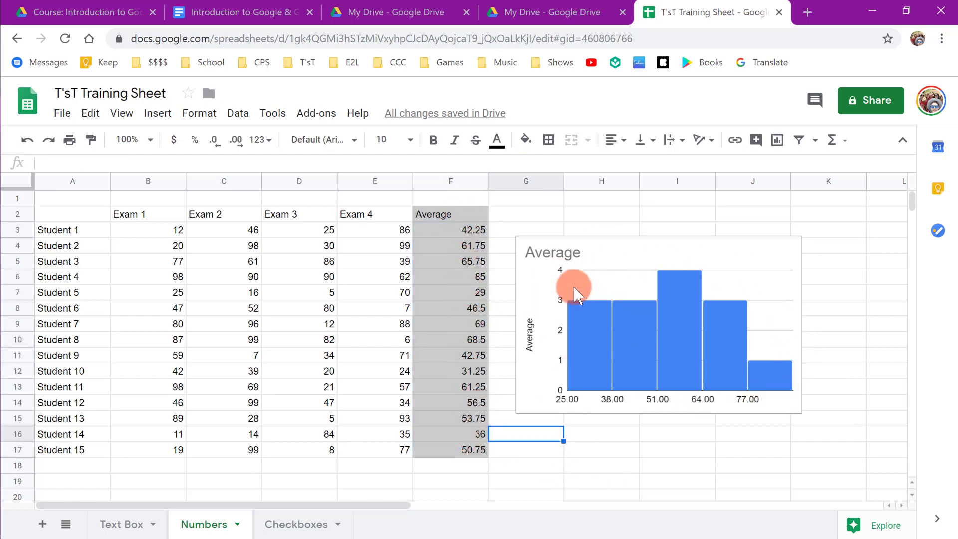
left_click(675, 434)
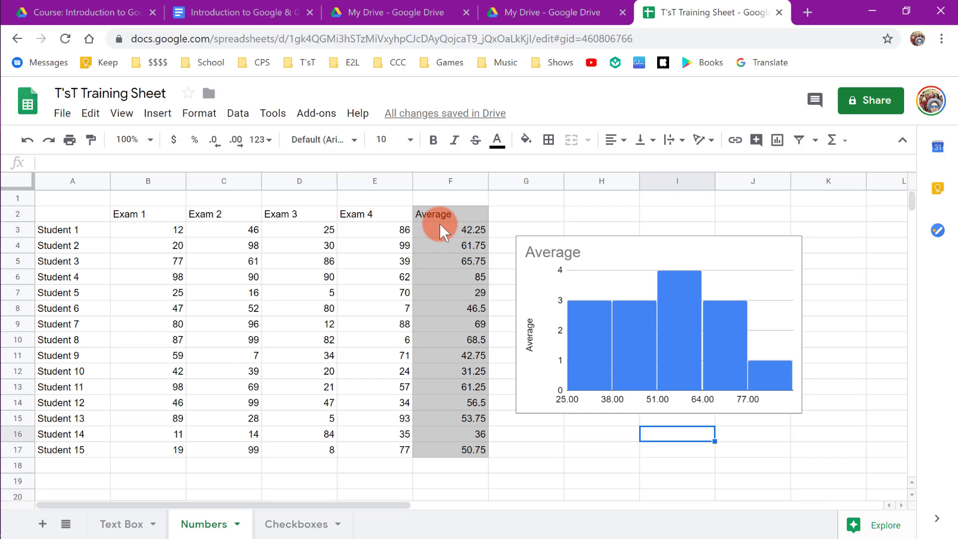
Sort the Numbers sheet A → Z by the Average column.
left_click(441, 181)
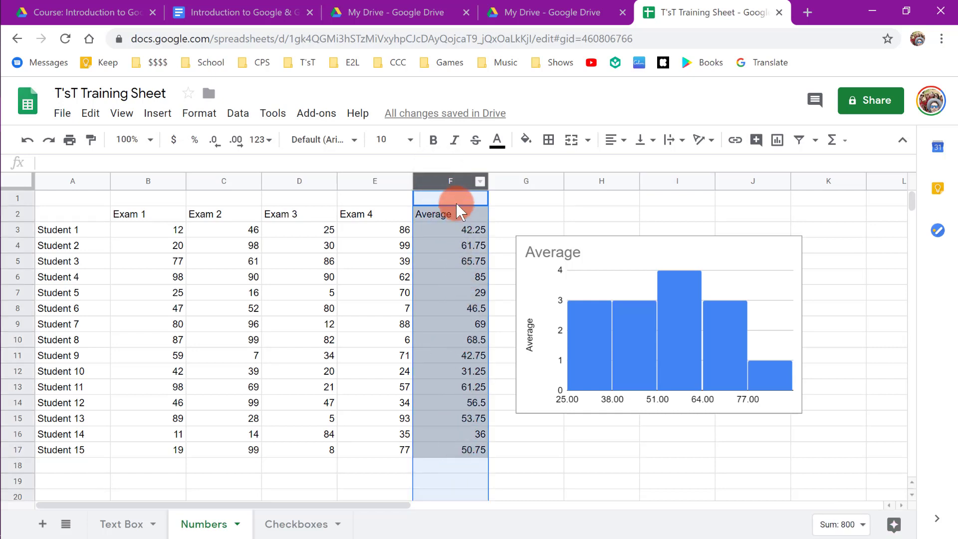
left_click(480, 182)
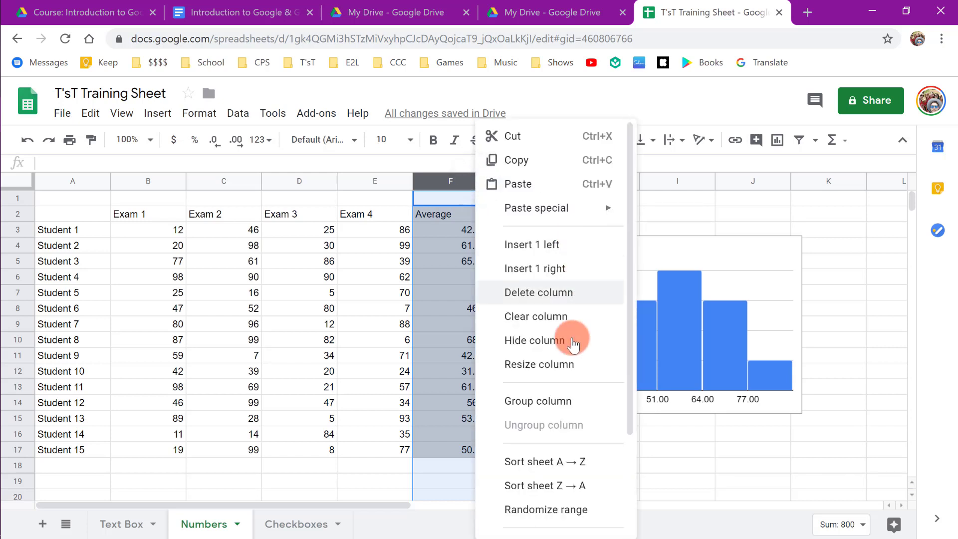
left_click(590, 466)
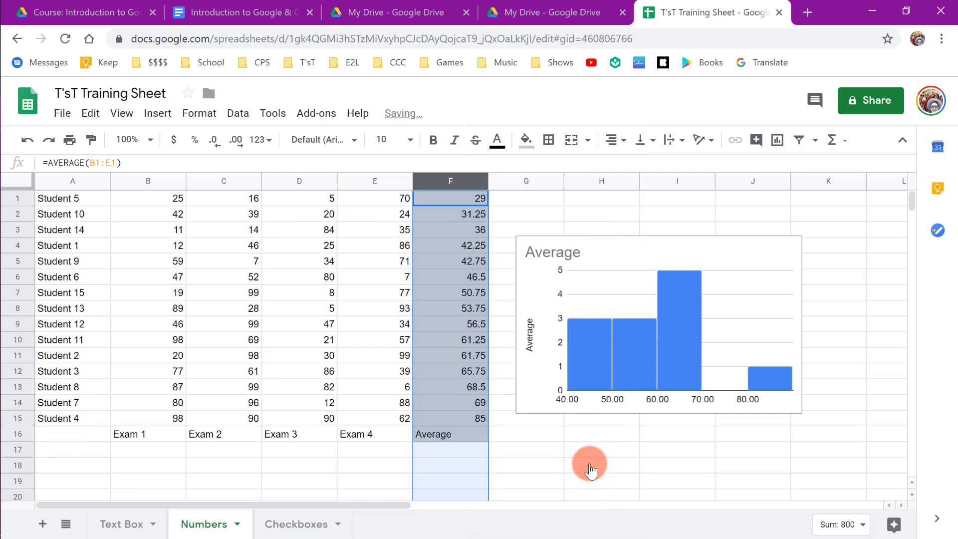
left_click(590, 464)
Check the sorted averages and the exam headings in row 16, and undo the sort.
left_click(451, 196)
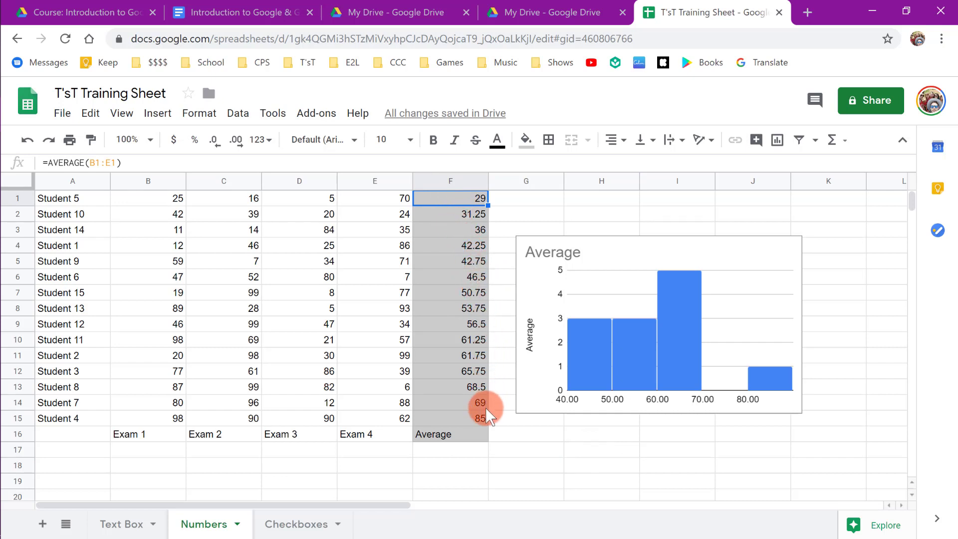
left_click(465, 433)
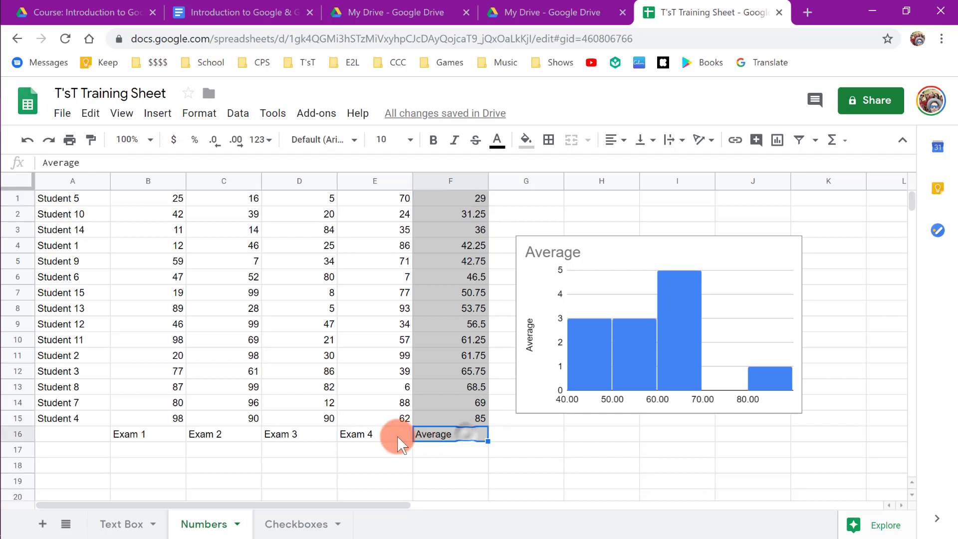
left_click(384, 434)
left_click(307, 435)
left_click(220, 432)
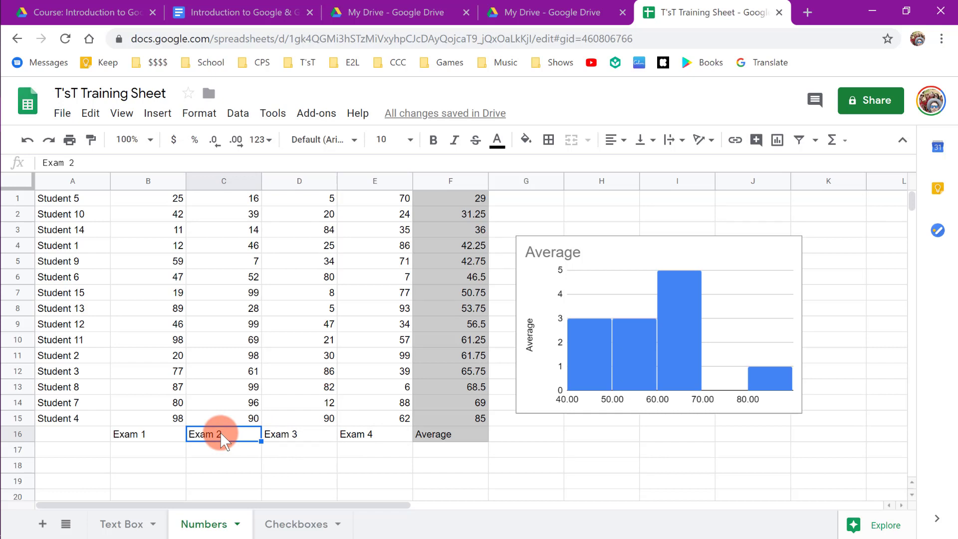
key("ctrl+z")
left_click(546, 449)
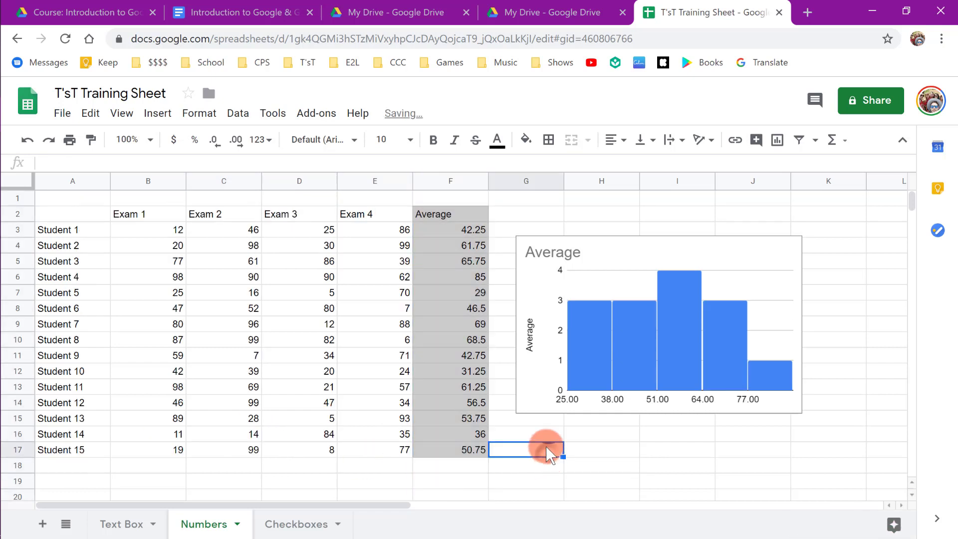
Freeze the Numbers sheet up to row 2, which holds the exam and average headings.
left_click(17, 215)
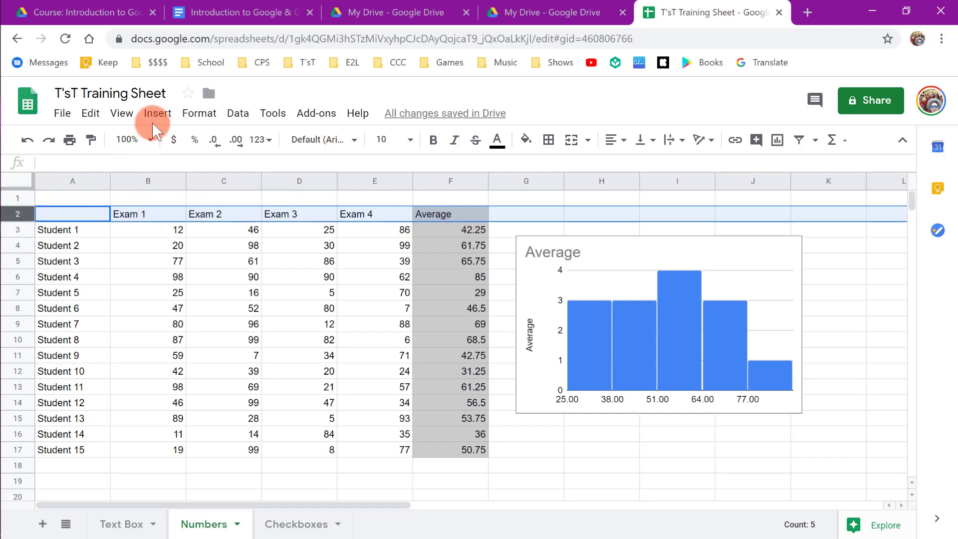
left_click(123, 121)
mouse_move(166, 139)
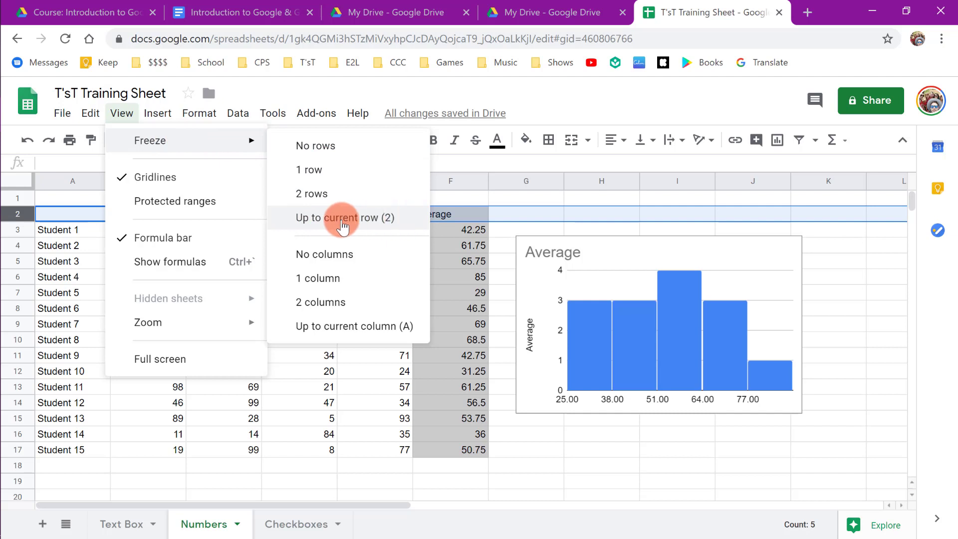
left_click(406, 222)
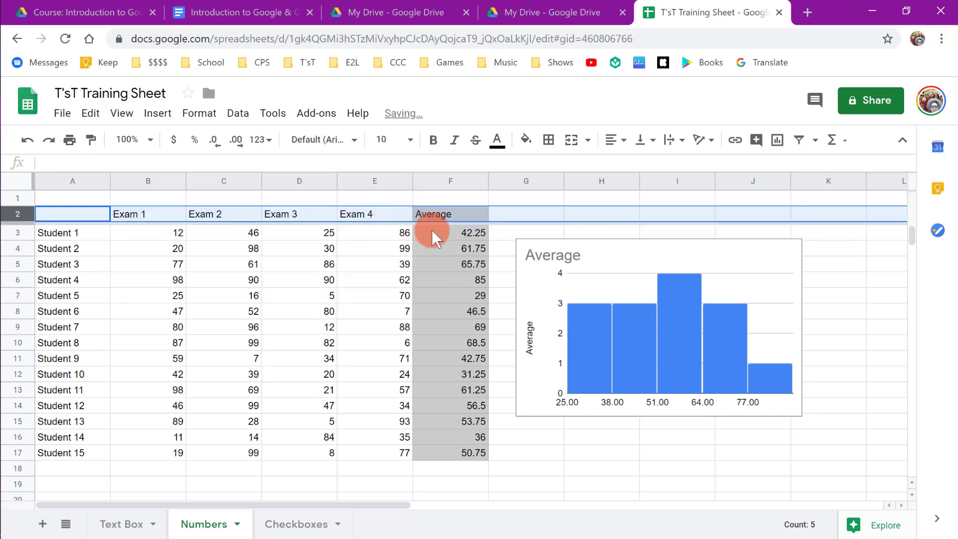
Examine whether the frozen exam and average headings stay in view across the rows of the Numbers sheet.
left_click(529, 484)
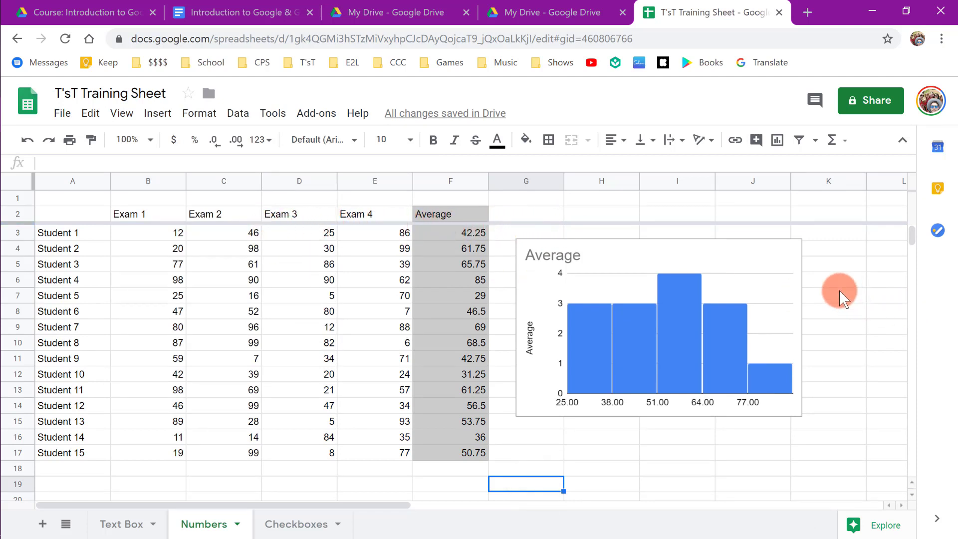
scroll(839, 291, "down", 2)
scroll(840, 291, "down", 2)
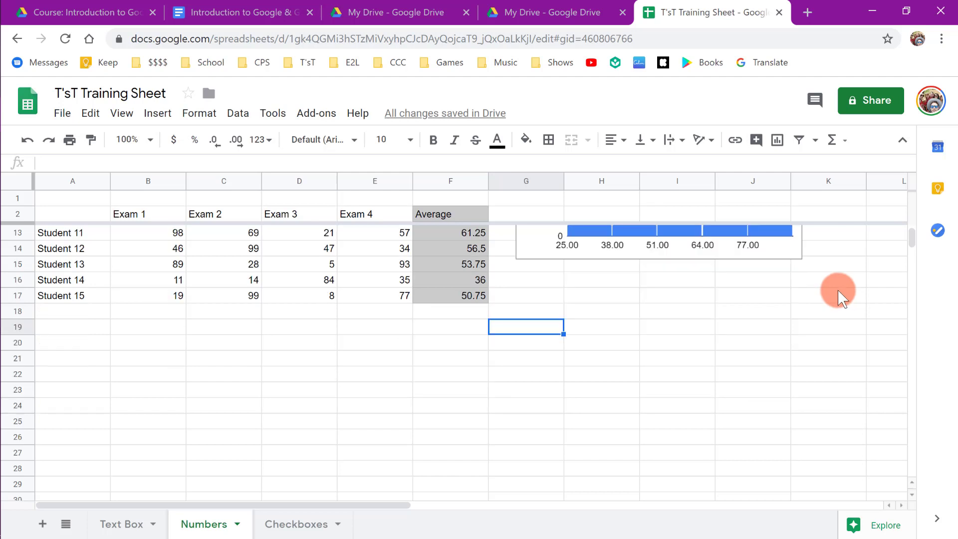
scroll(840, 295, "down", 2)
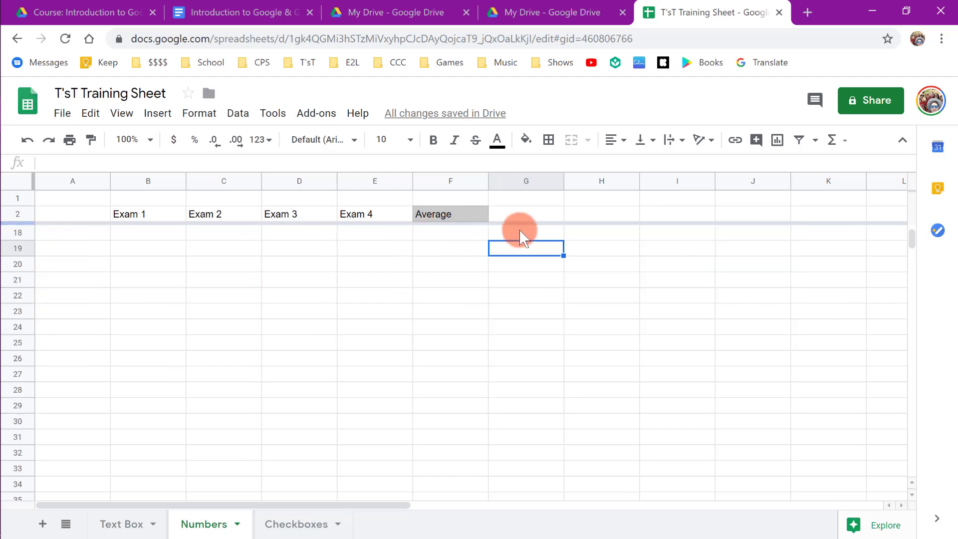
scroll(576, 314, "down", 4)
scroll(577, 313, "up", 7)
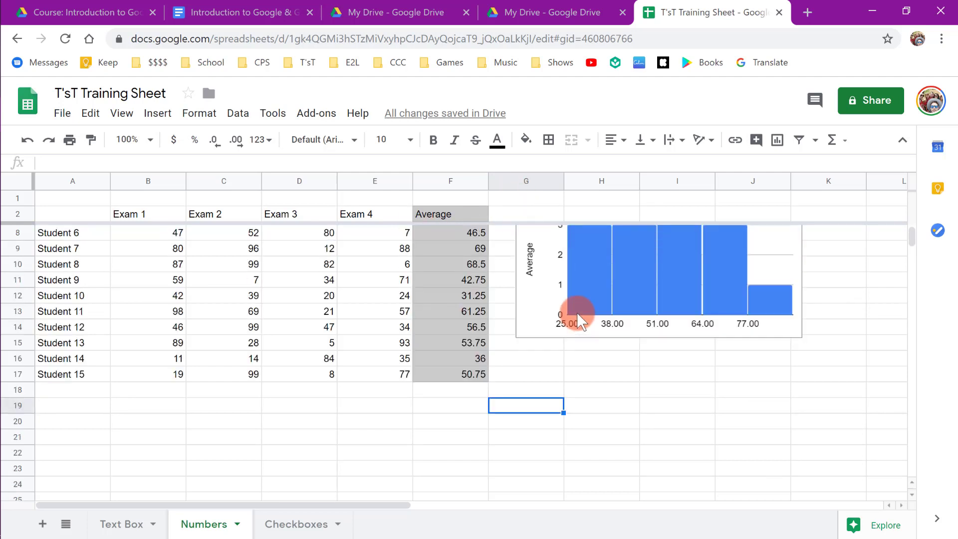
scroll(570, 305, "down", 5)
scroll(570, 311, "up", 5)
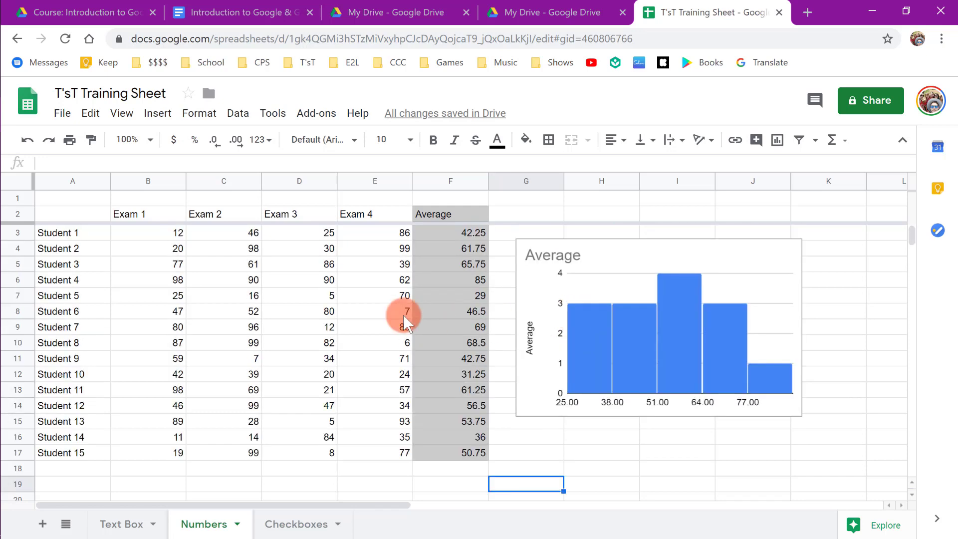
scroll(449, 314, "down", 5)
scroll(449, 315, "down", 8)
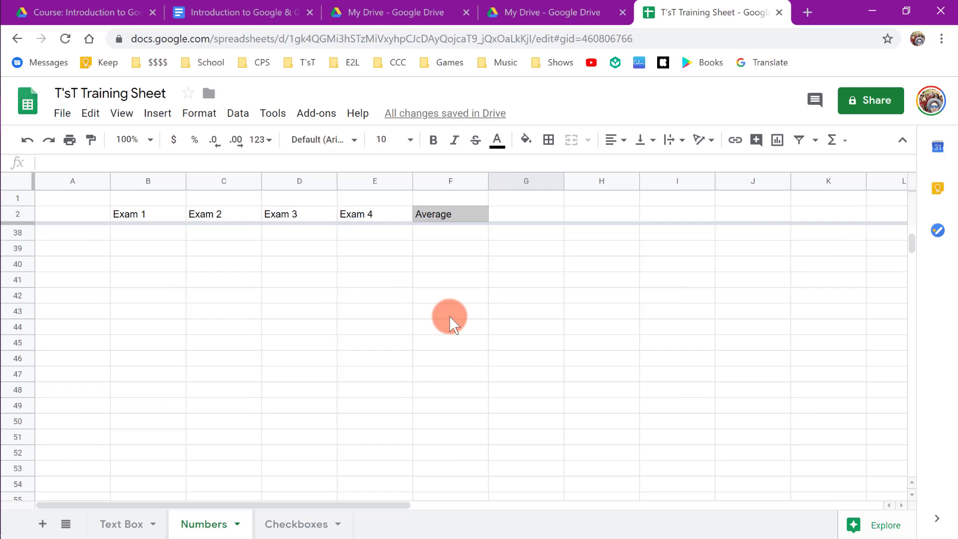
scroll(449, 315, "up", 14)
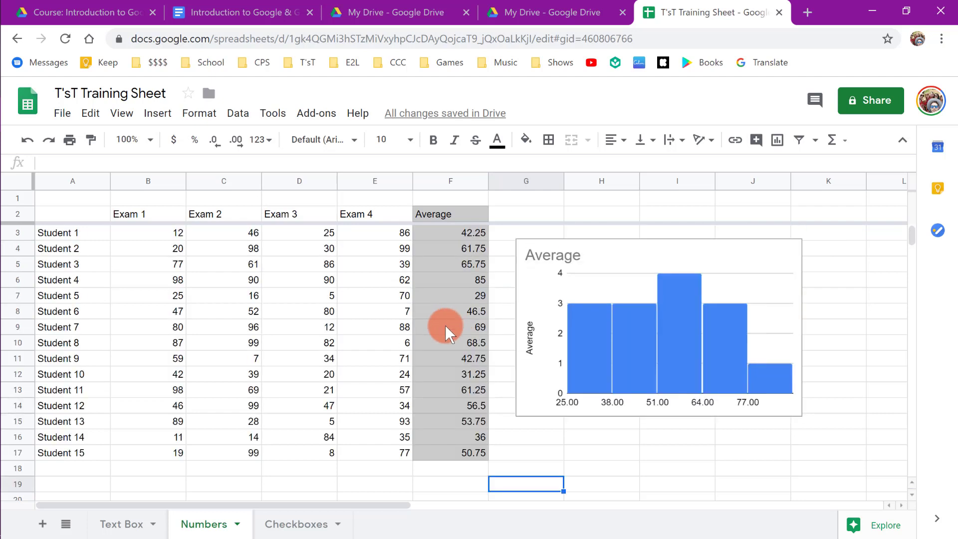
scroll(405, 334, "down", 7)
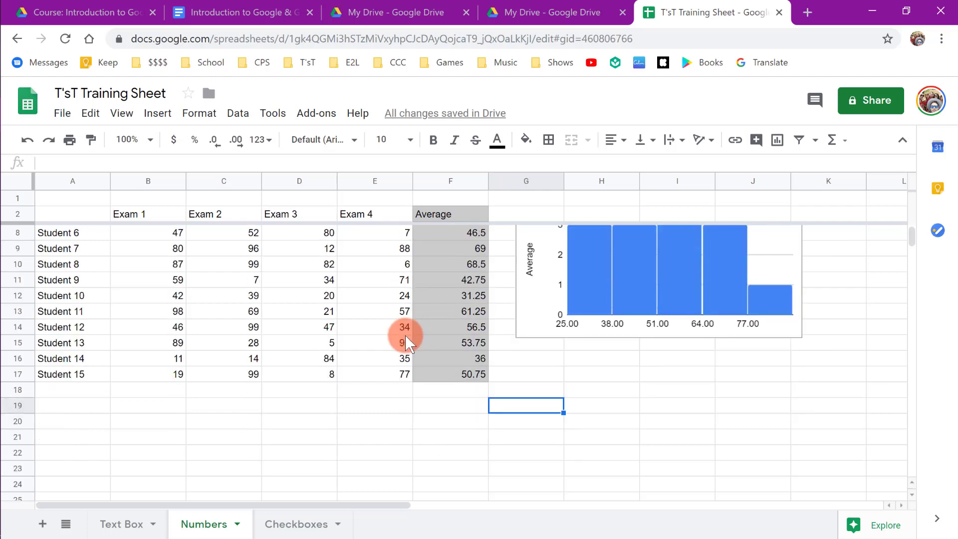
scroll(405, 335, "up", 5)
scroll(405, 335, "up", 2)
scroll(405, 335, "down", 5)
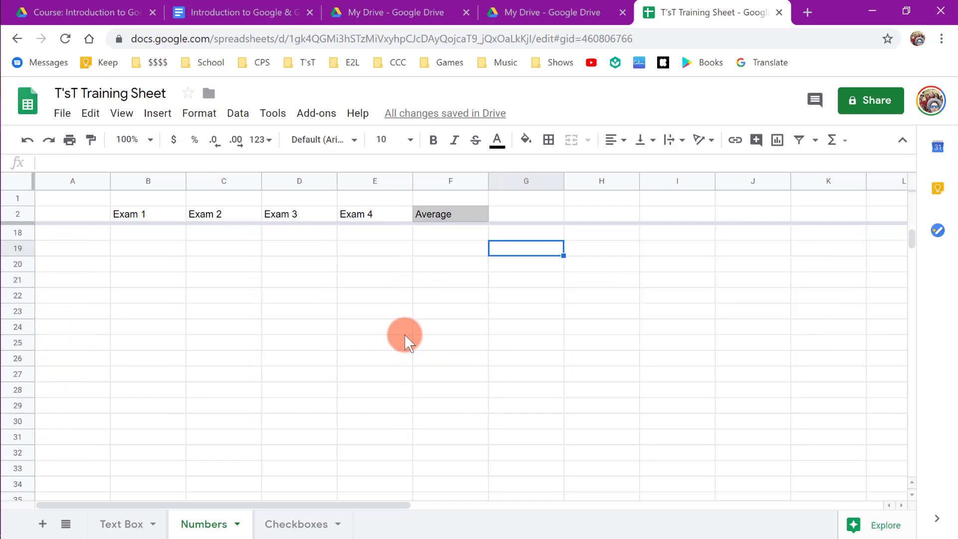
scroll(404, 334, "up", 5)
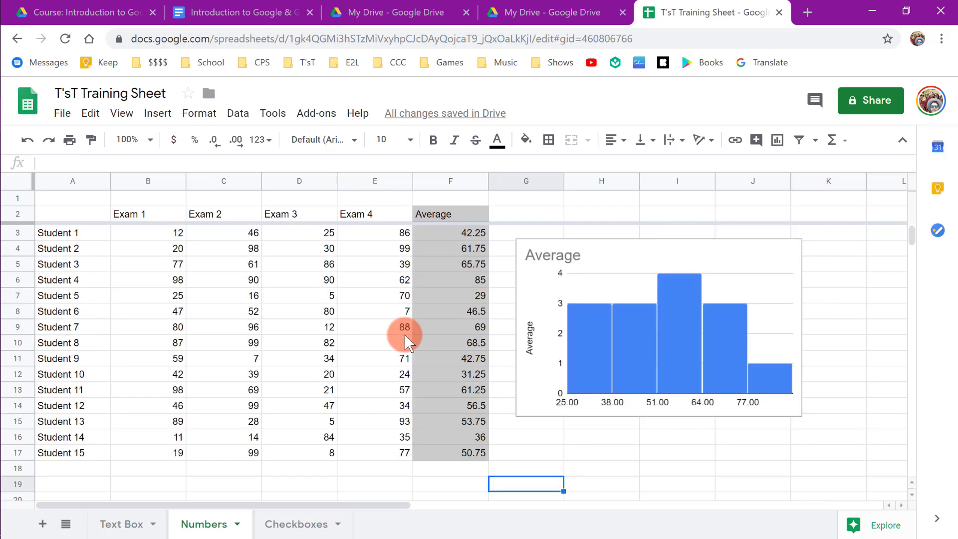
Sort the Numbers sheet A → Z by the Average column with the heading rows frozen.
left_click(462, 179)
right_click(476, 180)
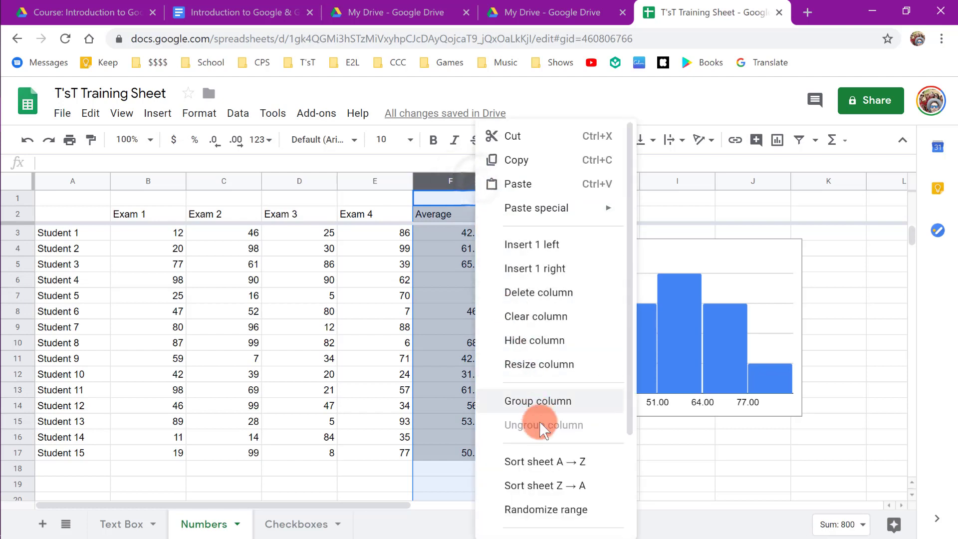
left_click(544, 460)
left_click(584, 445)
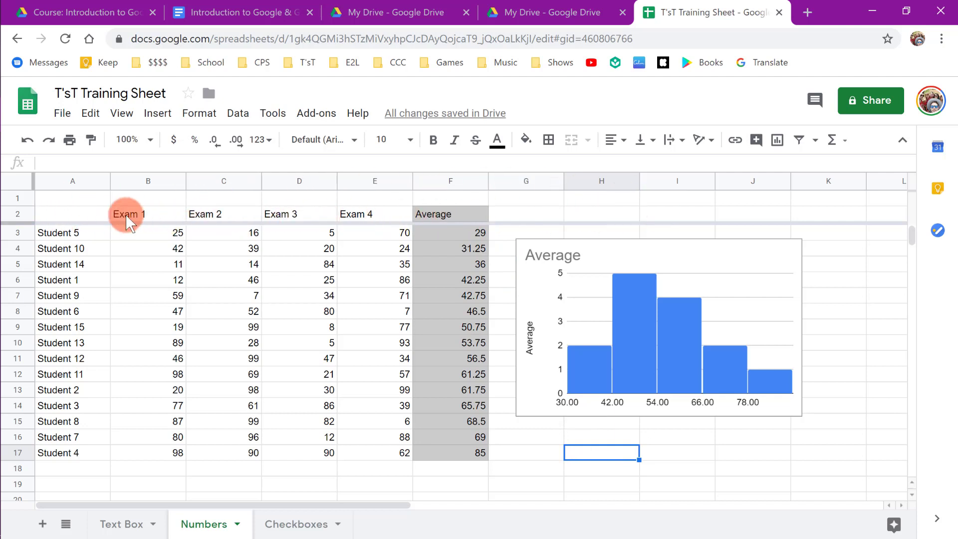
Check the students with the lowest and highest averages in rows 3 and 17, and undo the sort.
left_click(450, 232)
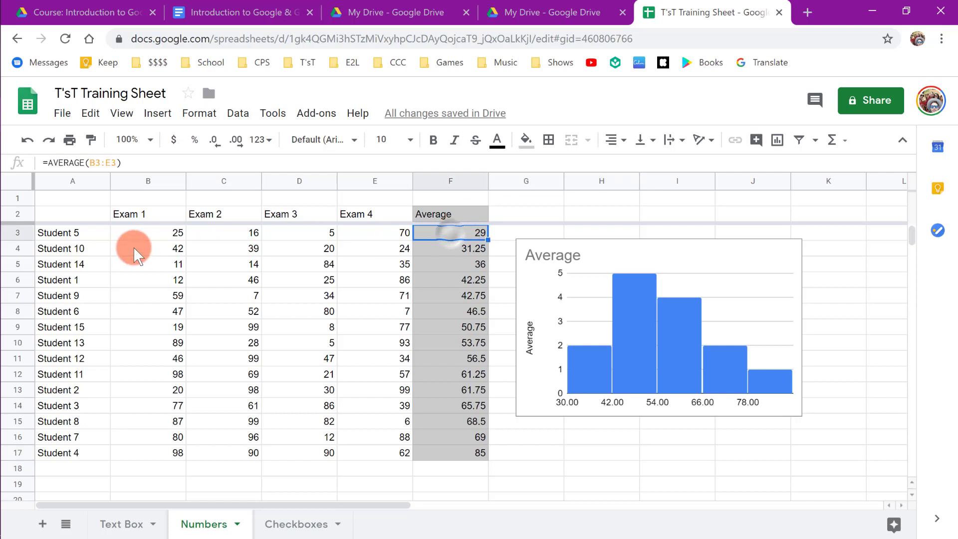
left_click(89, 235)
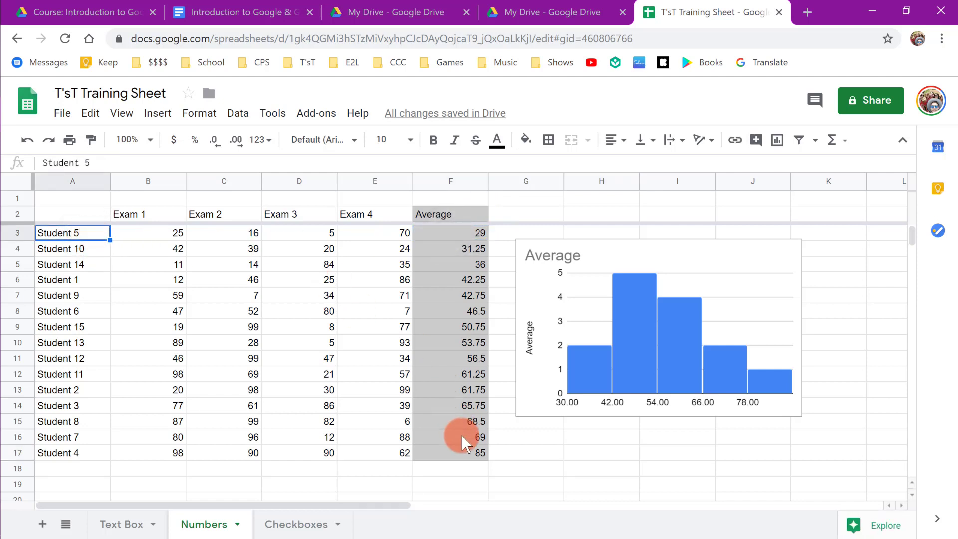
left_click(462, 451)
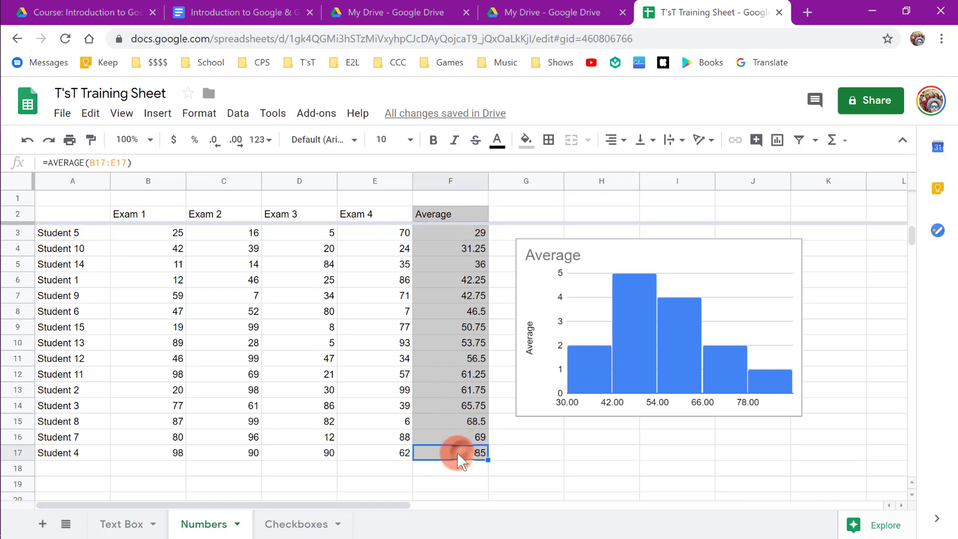
left_click(70, 454)
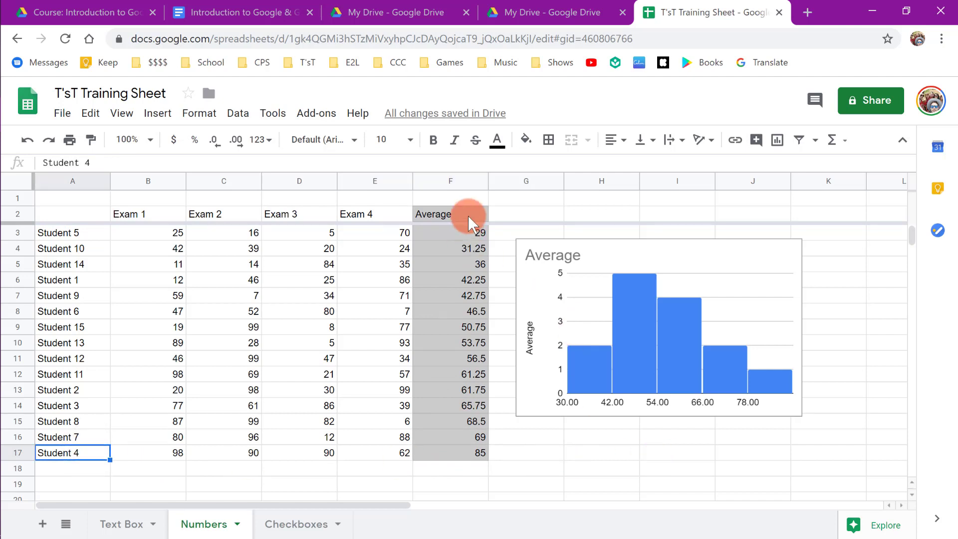
key("ctrl+z")
left_click(548, 453)
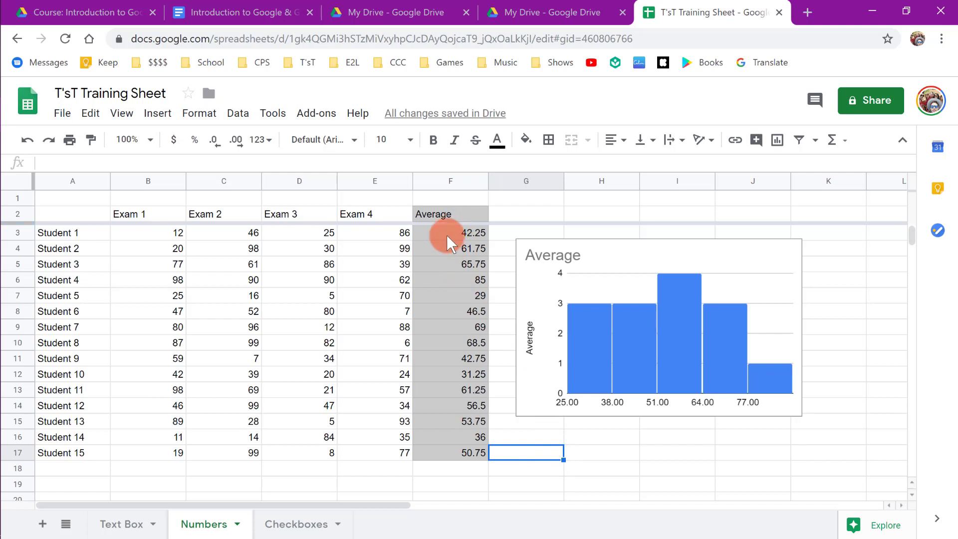
Open the conditional formatting rules for the averages in F3:F17 and review the single color options.
left_click_drag(437, 231, 442, 447)
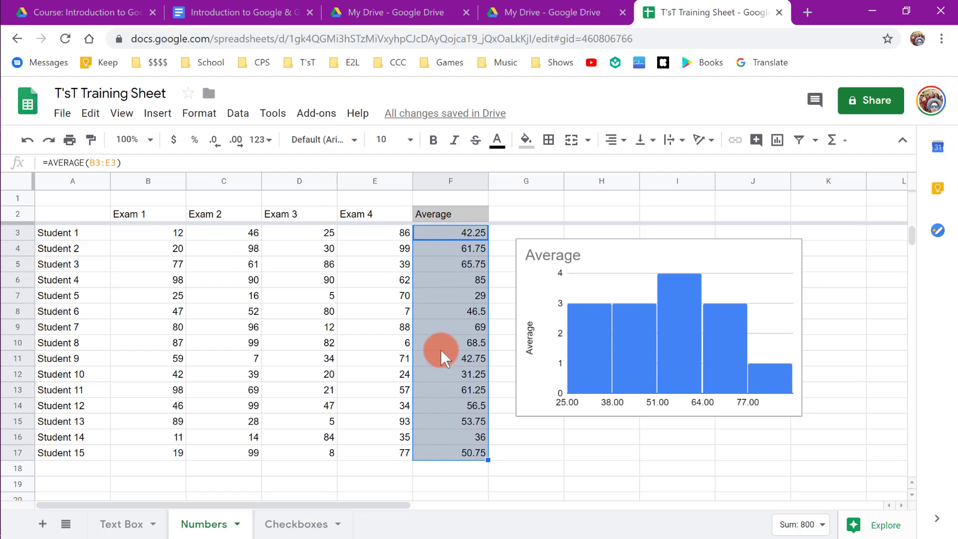
right_click(438, 310)
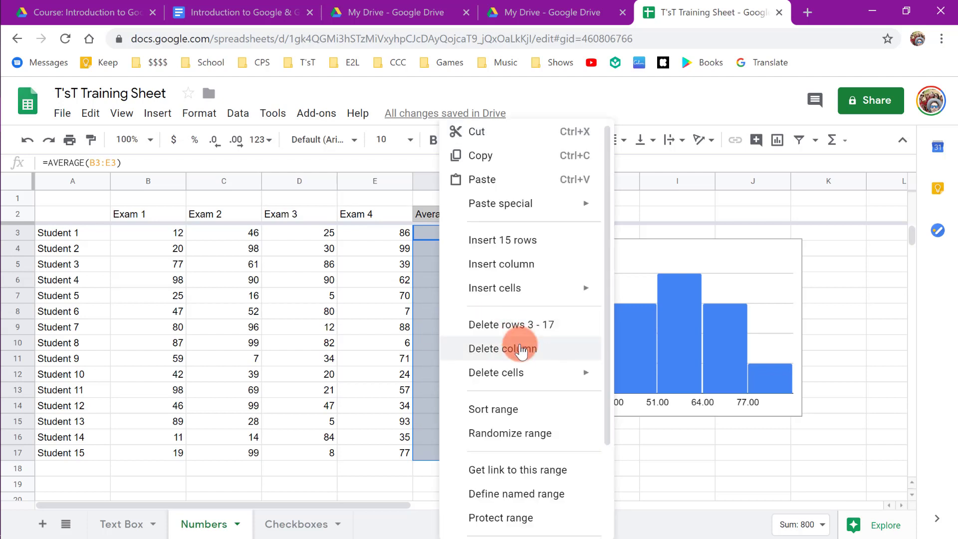
scroll(521, 349, "down", 2)
scroll(521, 349, "down", 1)
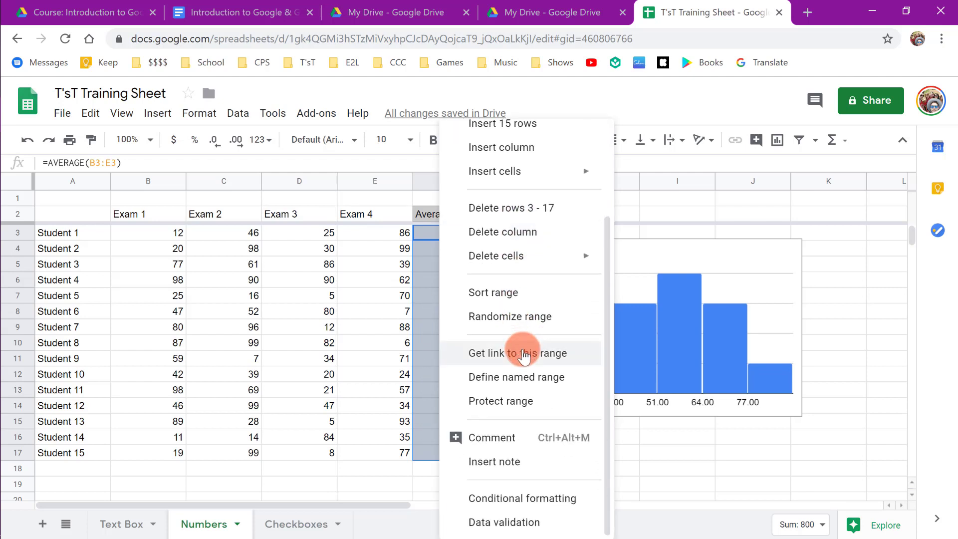
left_click(547, 499)
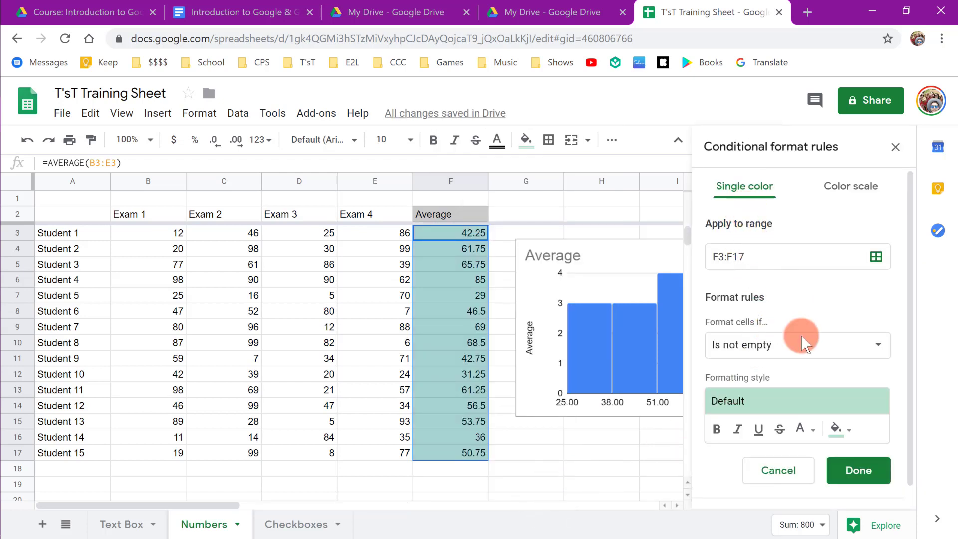
scroll(780, 316, "down", 1)
scroll(785, 320, "up", 1)
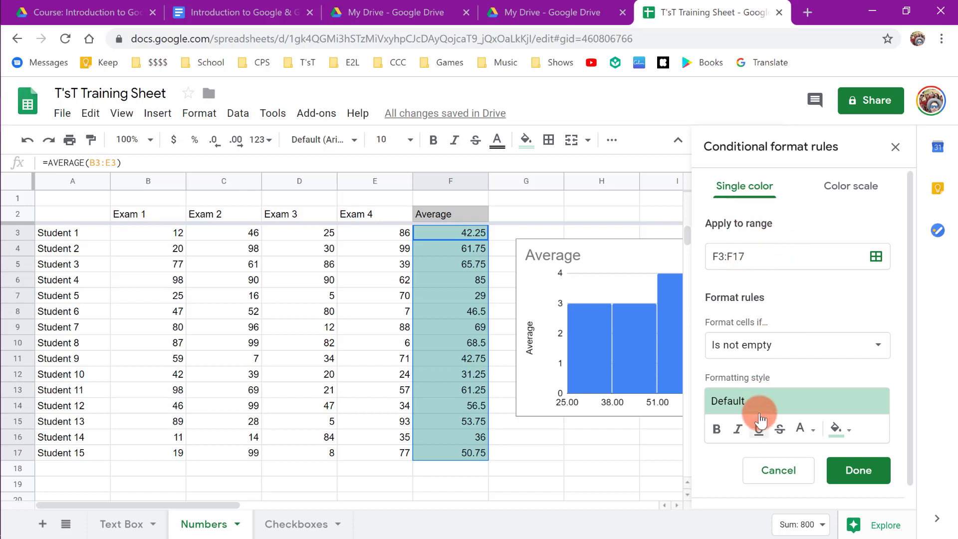
Apply a red-to-white-to-green color scale to F3:F17, with red for the minimum and green for the maximum.
left_click(855, 188)
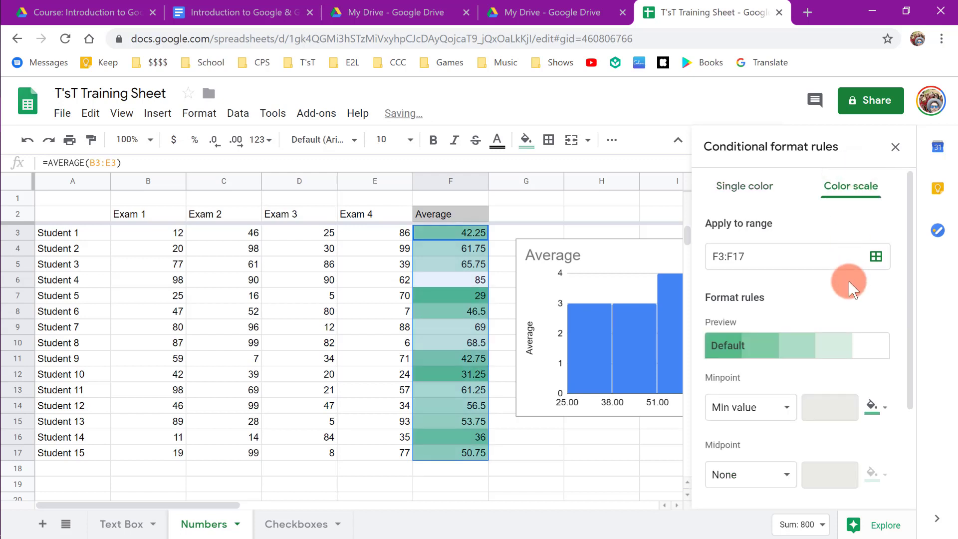
left_click(785, 343)
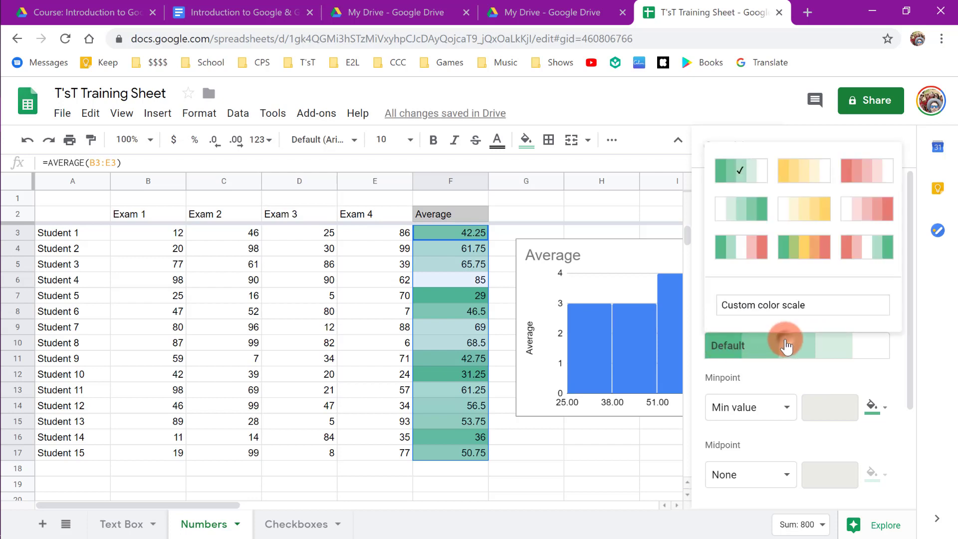
left_click(868, 253)
scroll(800, 289, "down", 3)
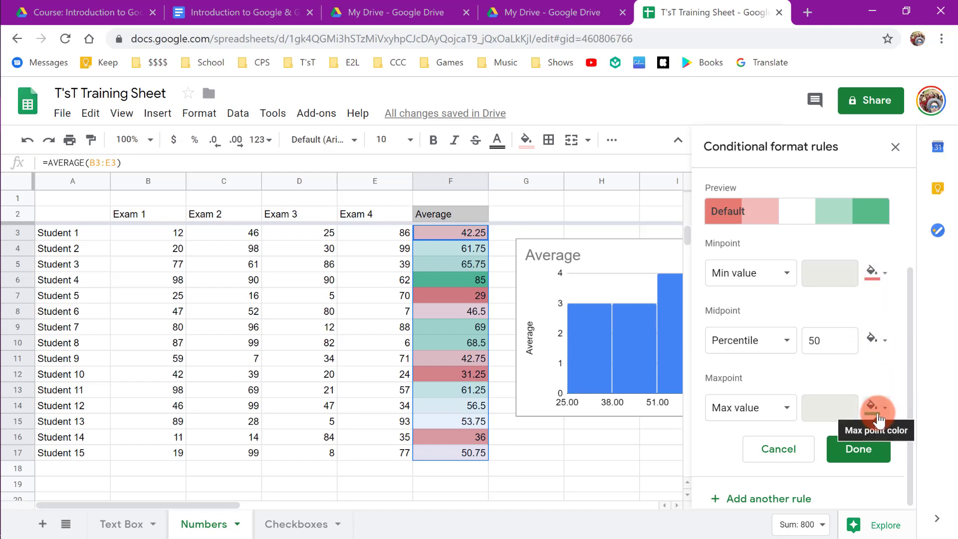
left_click(872, 455)
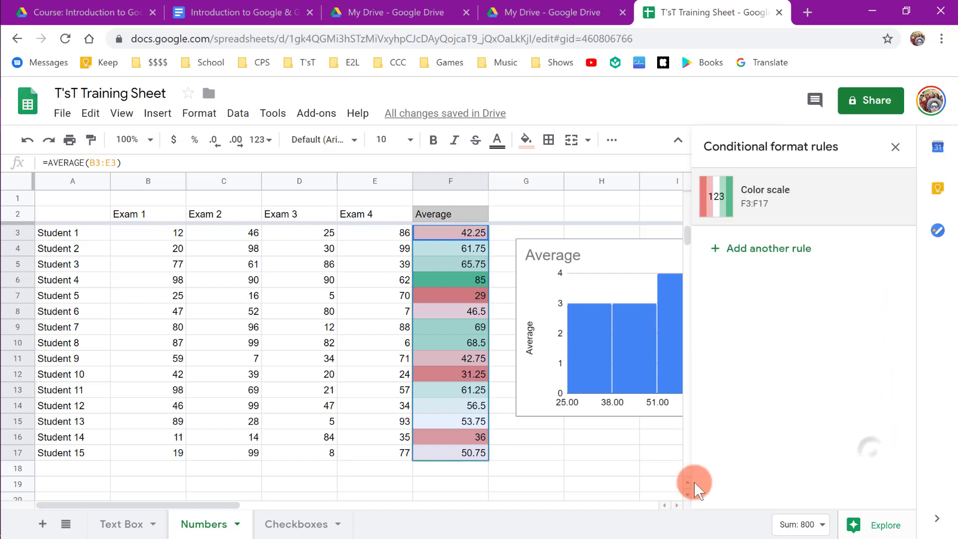
left_click(580, 452)
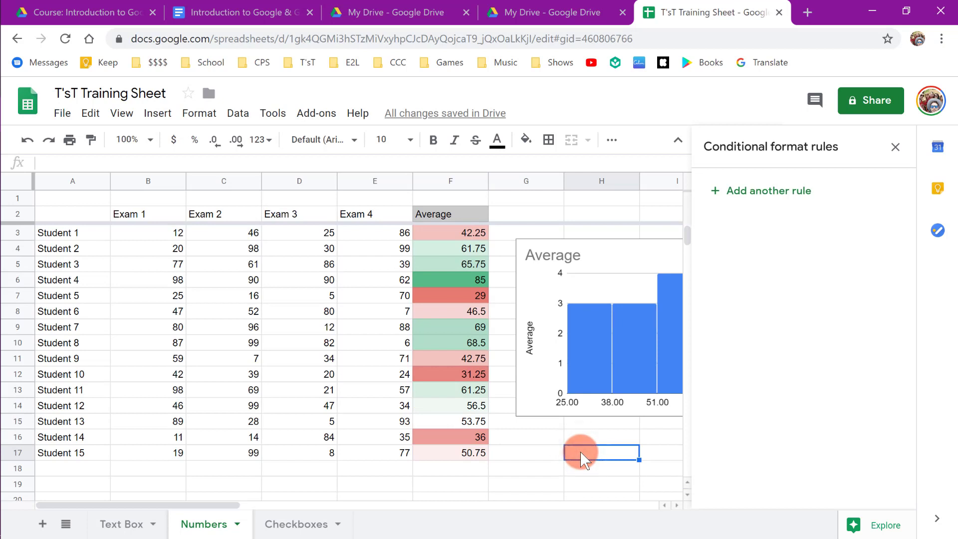
Sort the color-scaled sheet A → Z by the Average column and close the conditional format rules.
left_click(477, 181)
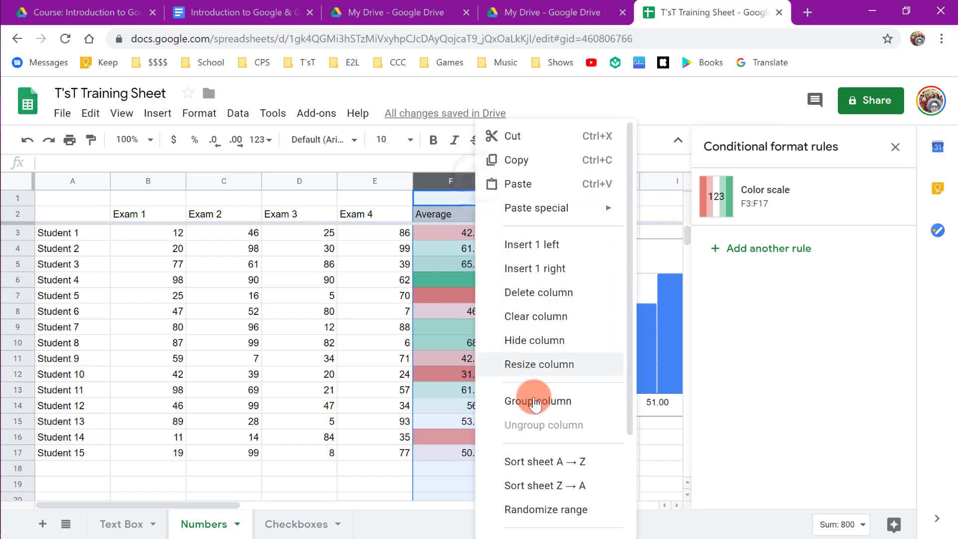
left_click(548, 464)
left_click(555, 455)
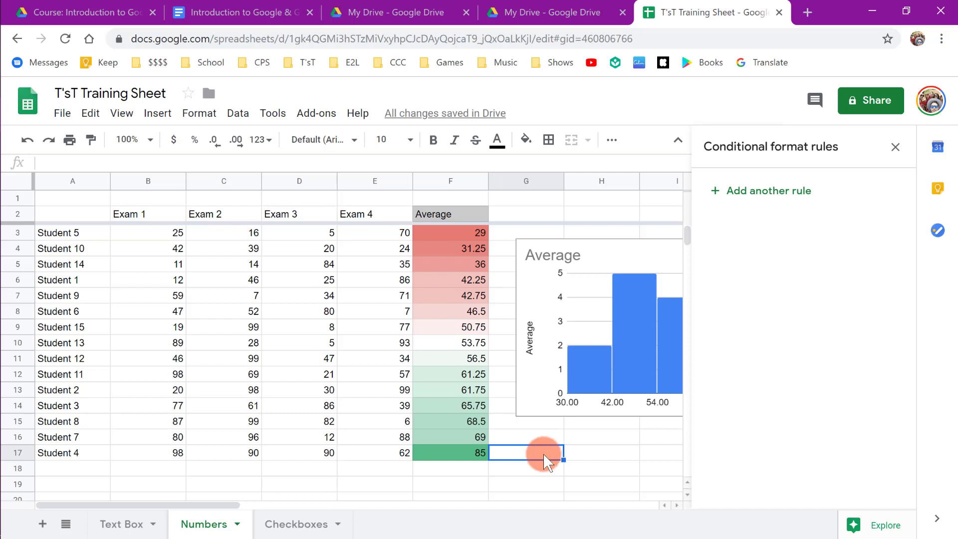
left_click(904, 156)
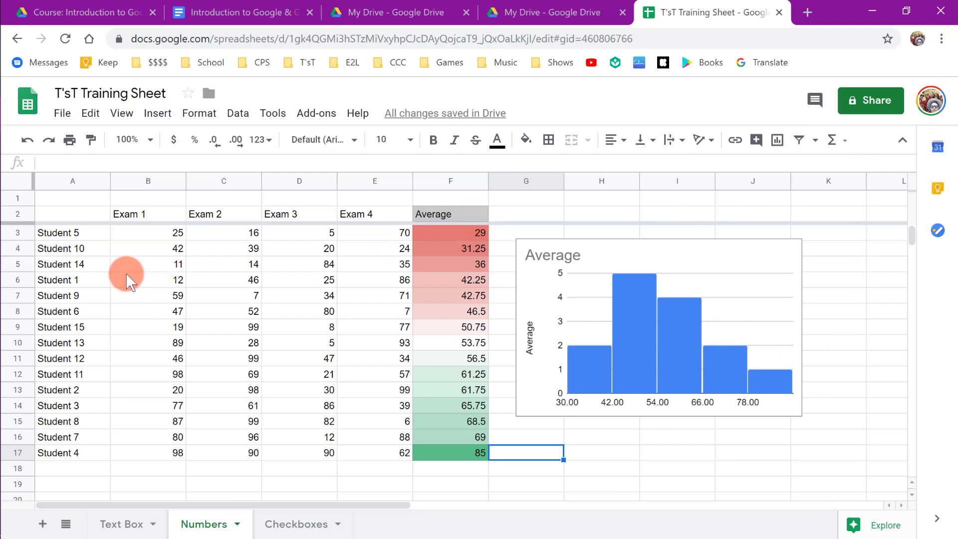
Delete the student labels in A3:A17 and go through the emptied cells A3 to A6.
left_click_drag(97, 238, 87, 455)
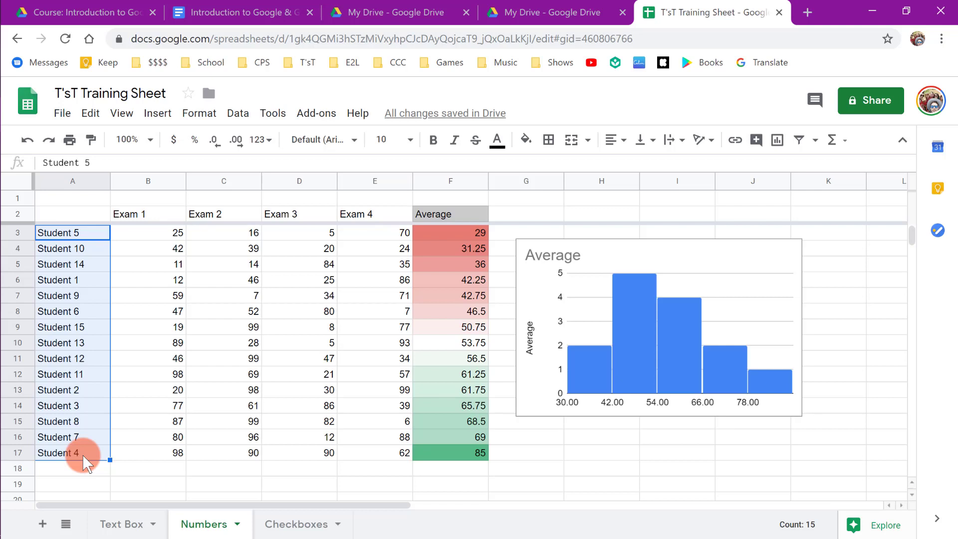
key("Delete")
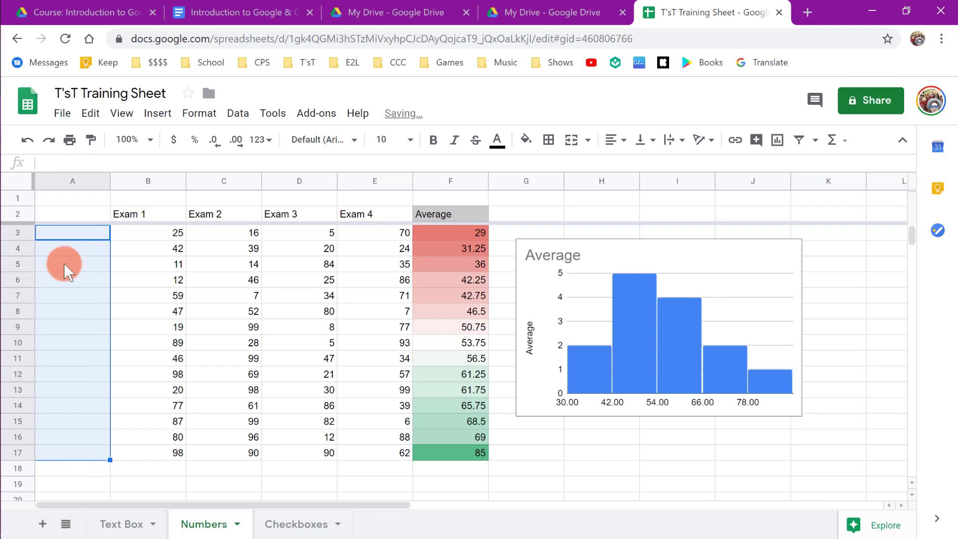
left_click(67, 229)
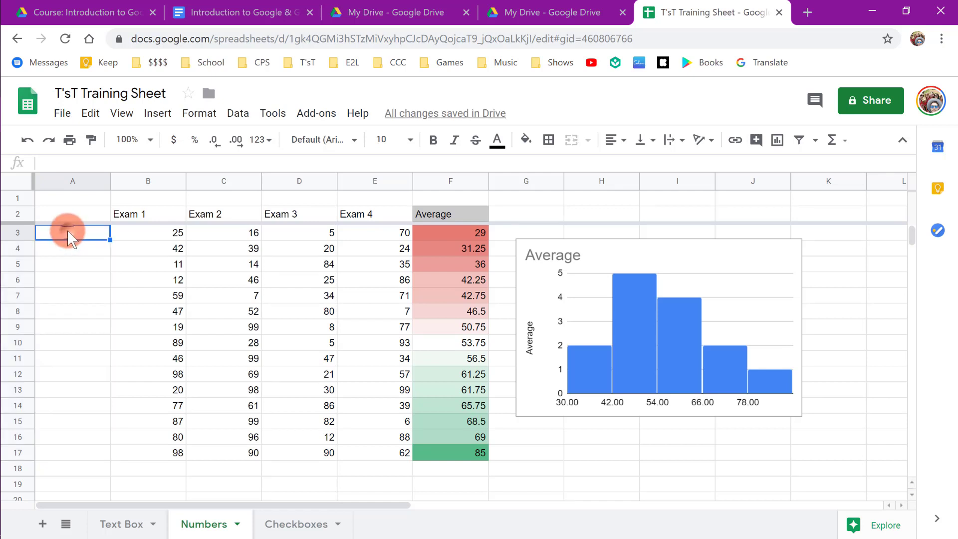
left_click(70, 249)
left_click(76, 265)
left_click(77, 281)
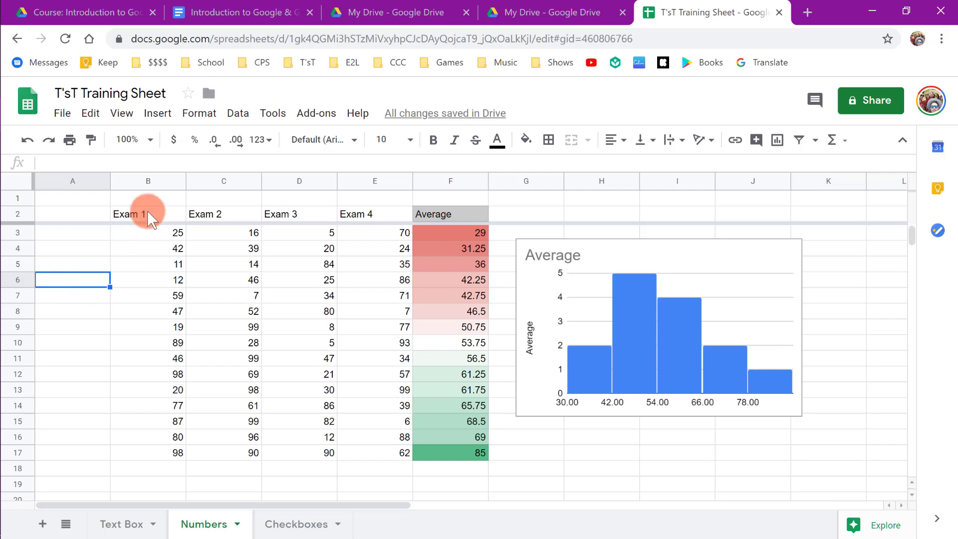
Enter the header Names in cell A2, above the emptied student column.
left_click_drag(147, 211, 430, 448)
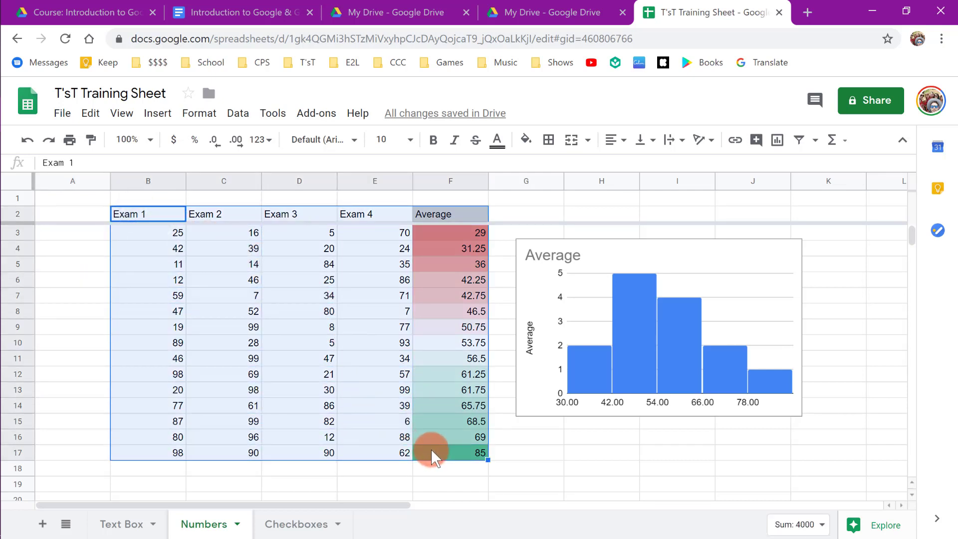
left_click(77, 233)
left_click(79, 252)
left_click(73, 212)
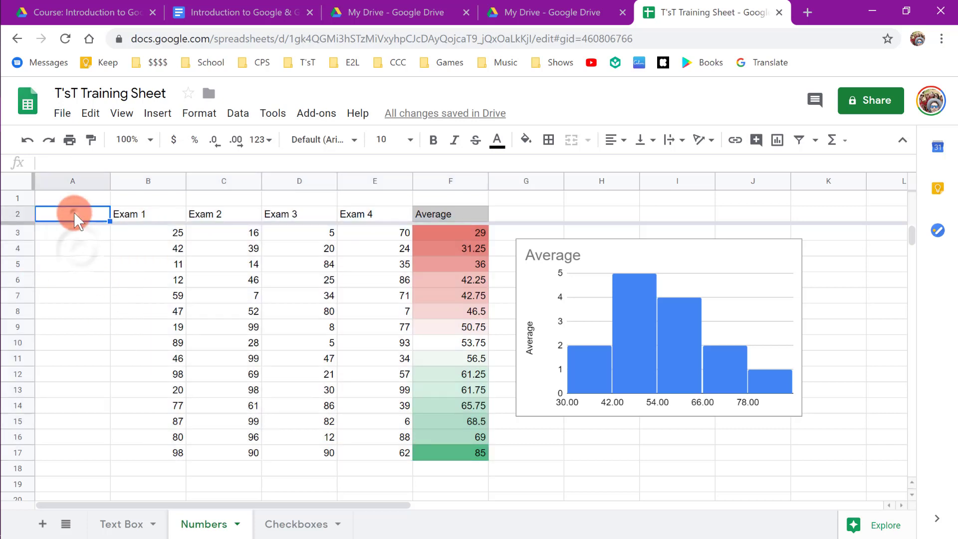
type("Names")
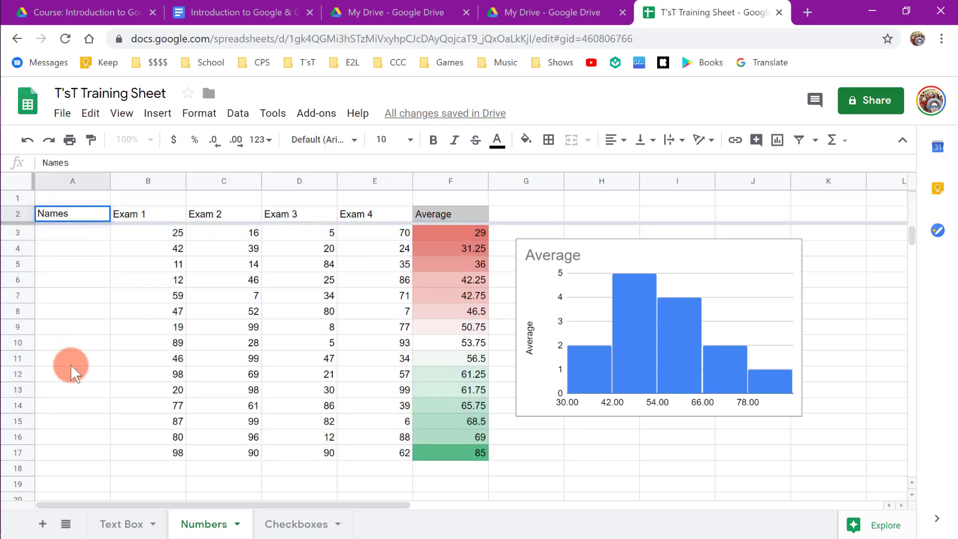
left_click(70, 365)
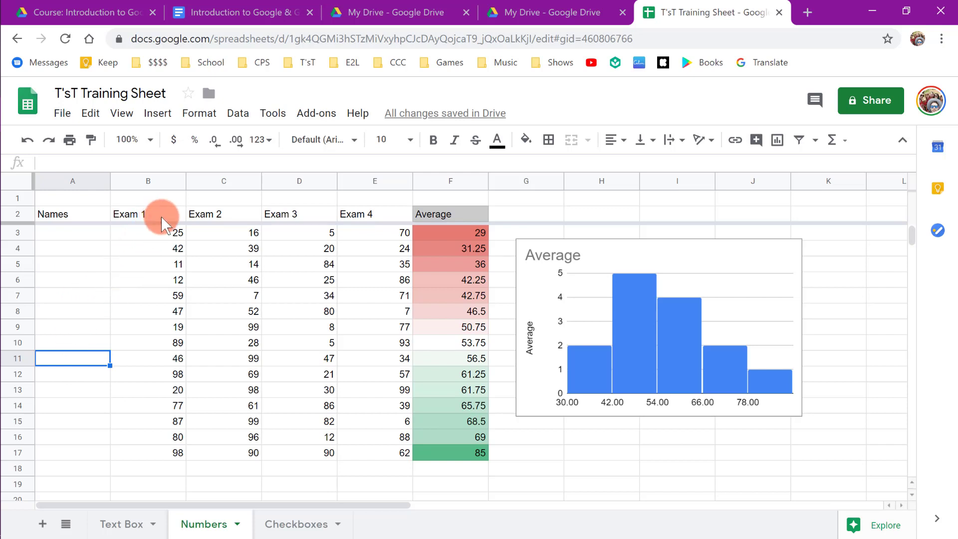
Start protecting the exam scores and averages in B2:F17, with the description Raw Student Scores.
left_click_drag(159, 211, 443, 449)
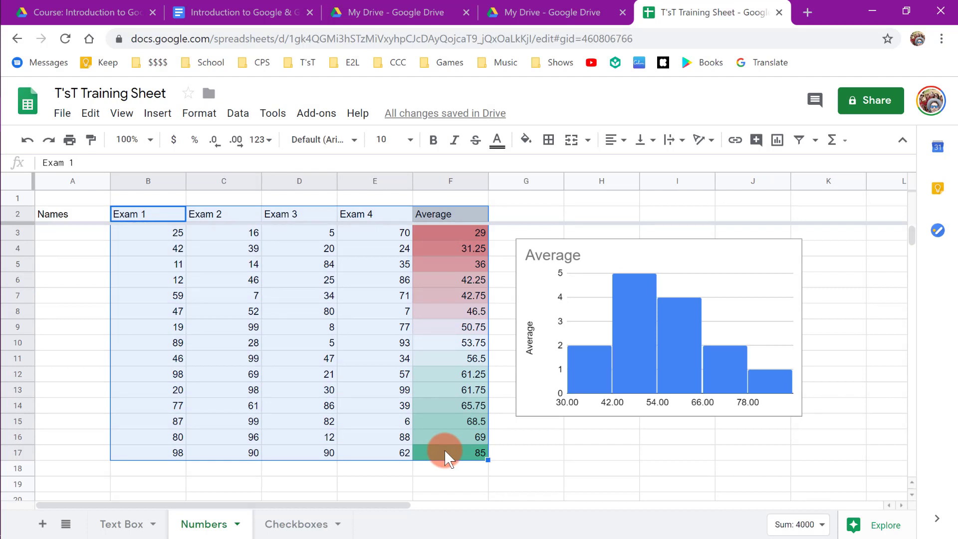
right_click(363, 238)
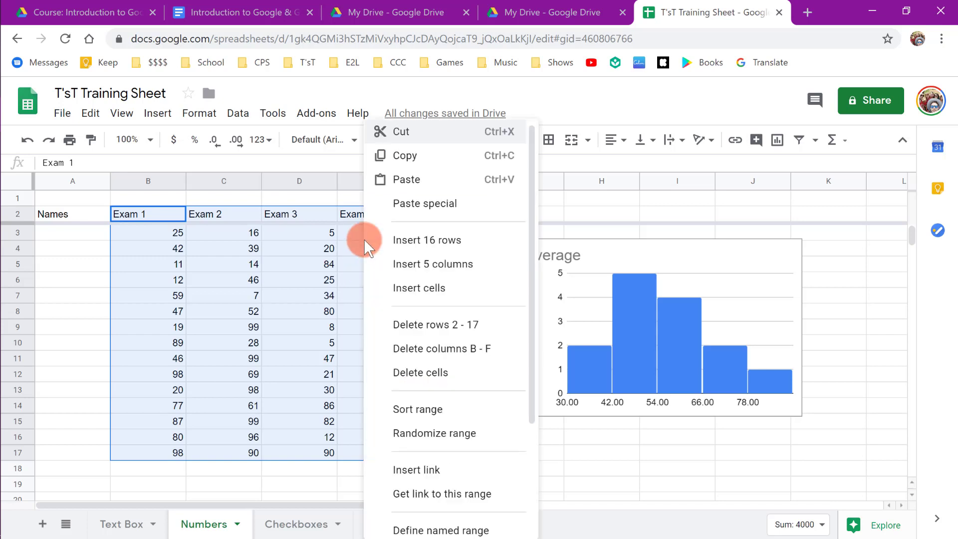
scroll(435, 273, "down", 3)
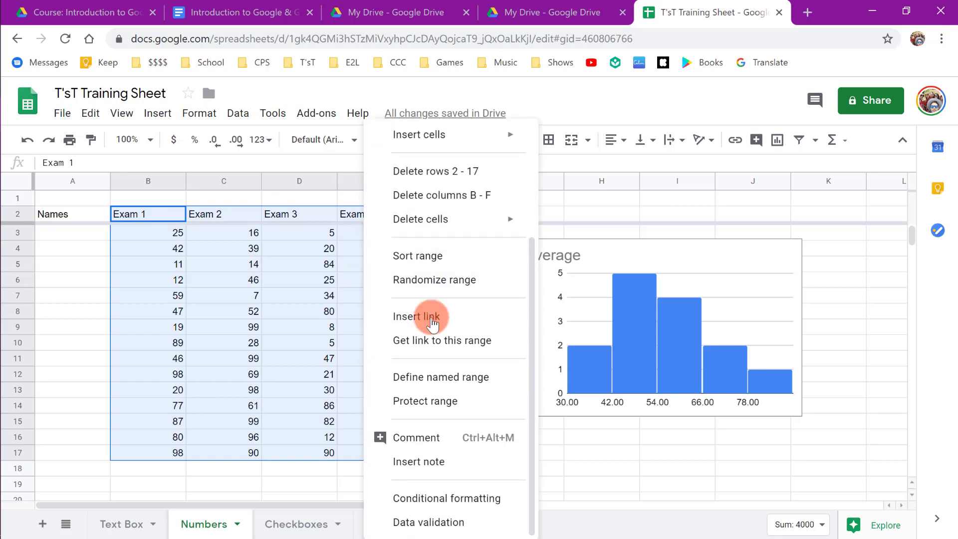
left_click(478, 406)
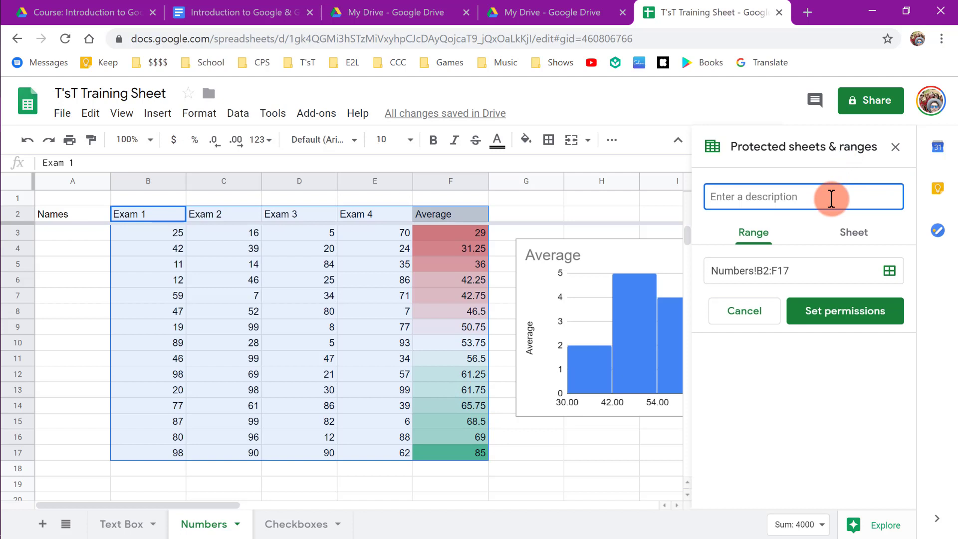
type("Raw Student Scores")
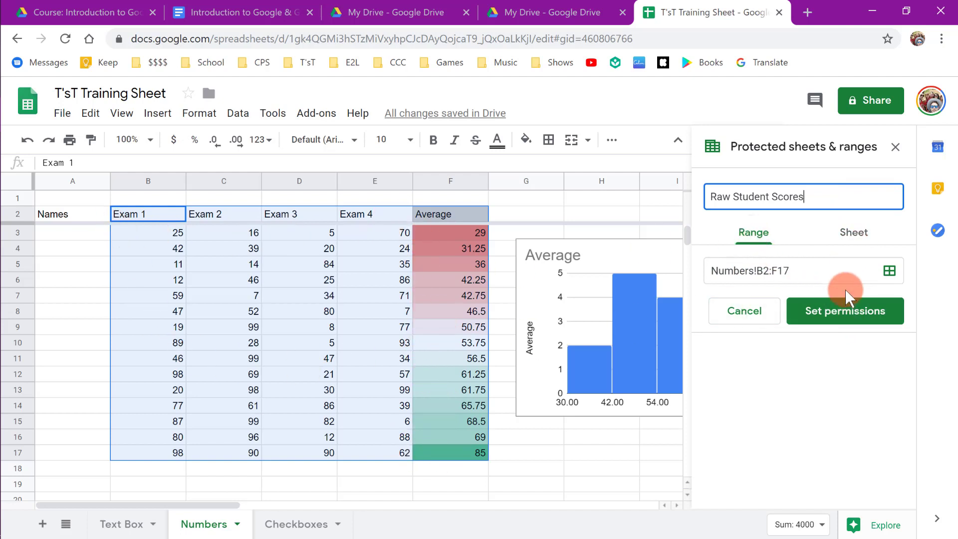
Restrict editing of the Raw Student Scores range to Only you and save the permissions.
left_click(886, 310)
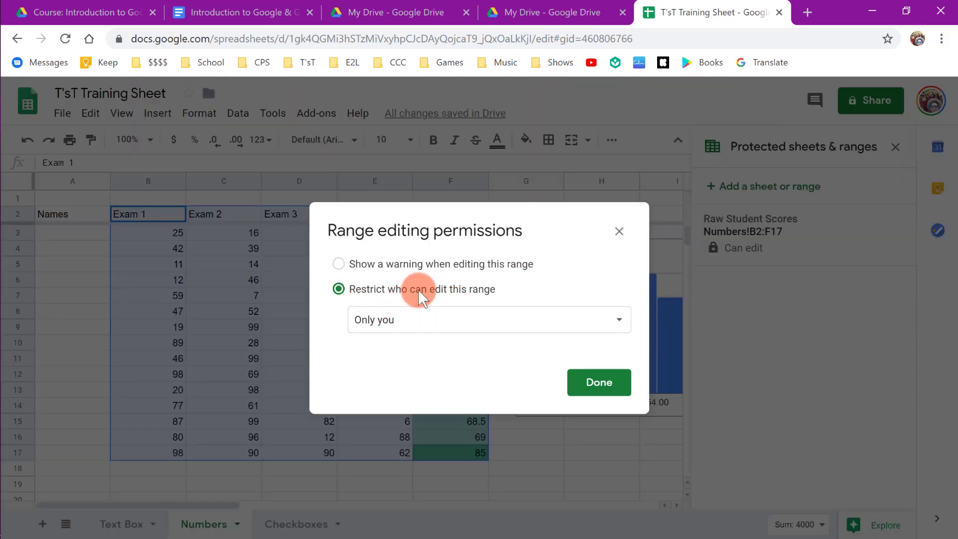
left_click(437, 319)
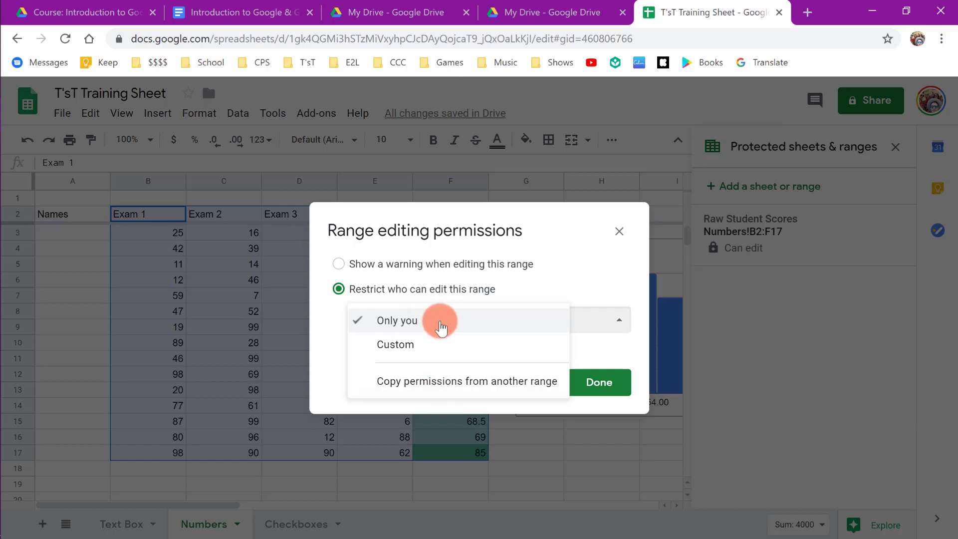
left_click(440, 327)
left_click(602, 385)
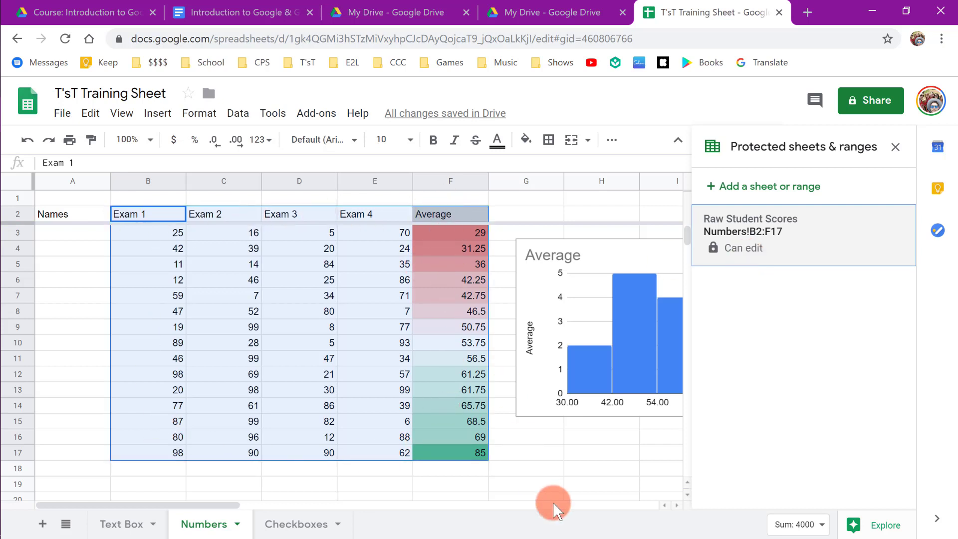
left_click(541, 456)
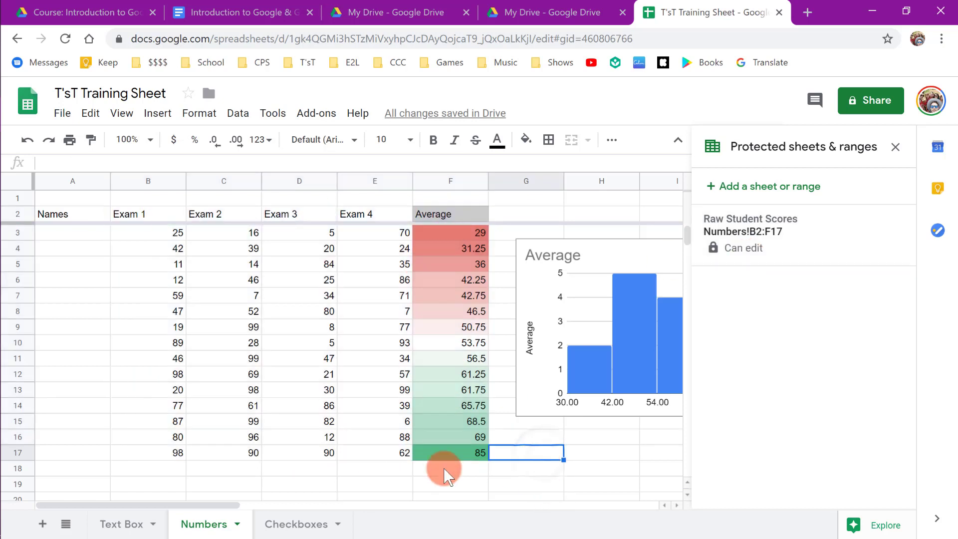
Protect the whole Checkboxes sheet with the description Checkbox Protection, restricting editing to Only you.
left_click(298, 528)
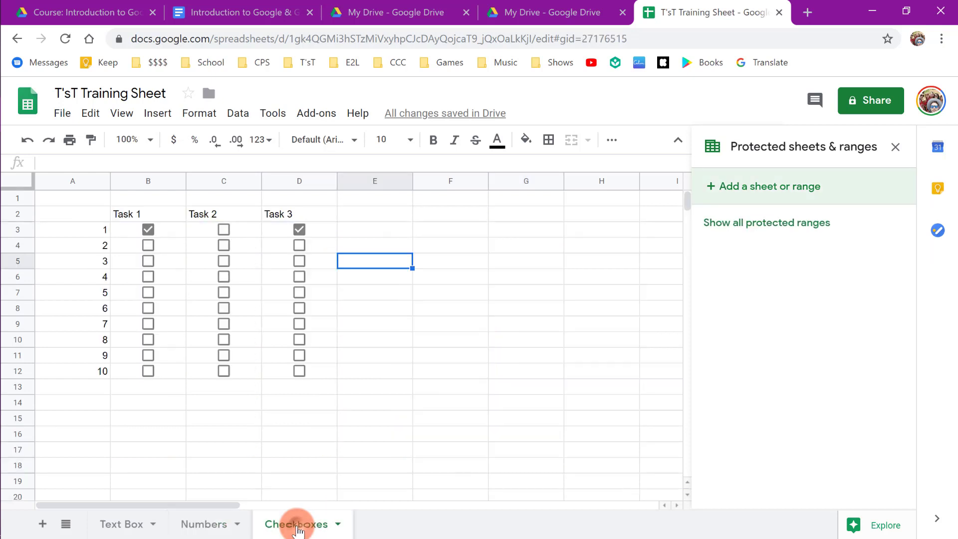
right_click(298, 527)
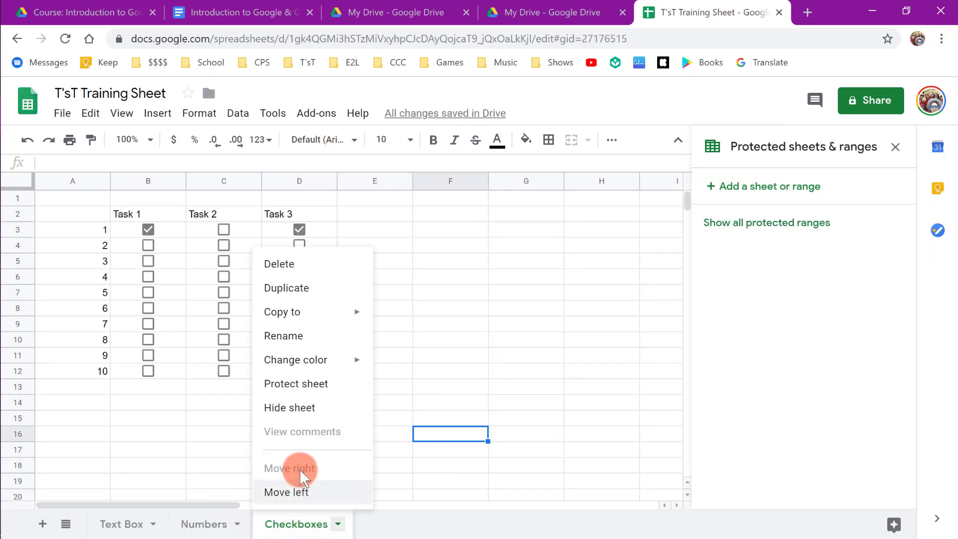
left_click(311, 387)
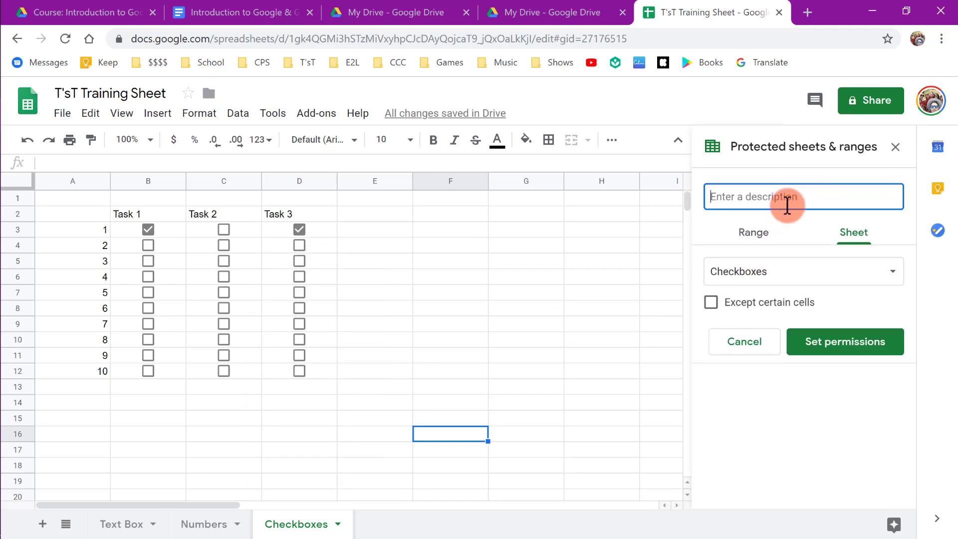
type("Checkbox Protection")
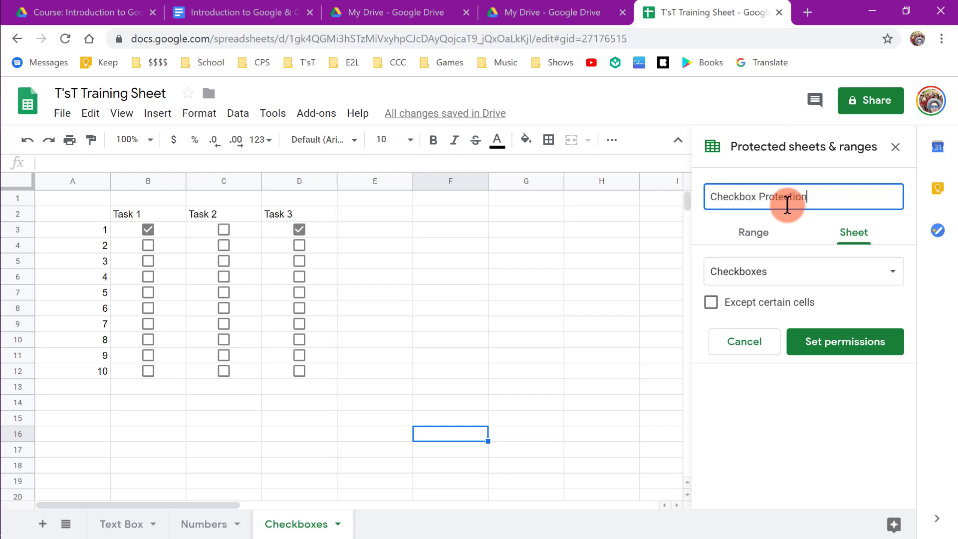
left_click(834, 343)
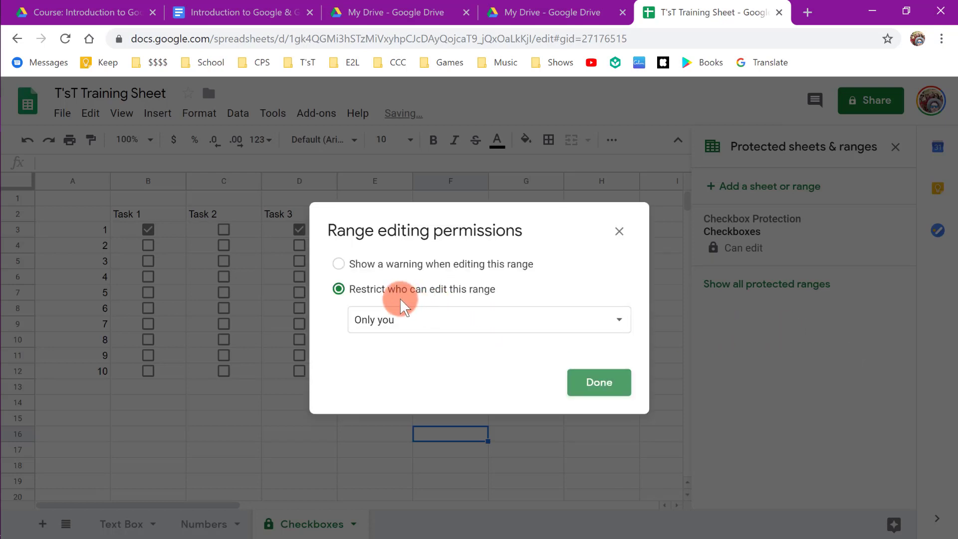
left_click(606, 384)
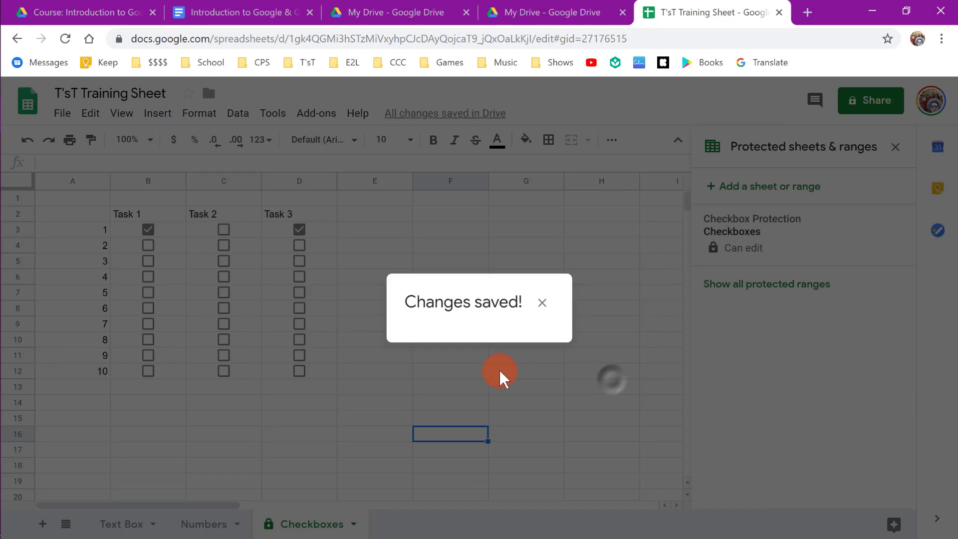
left_click(541, 303)
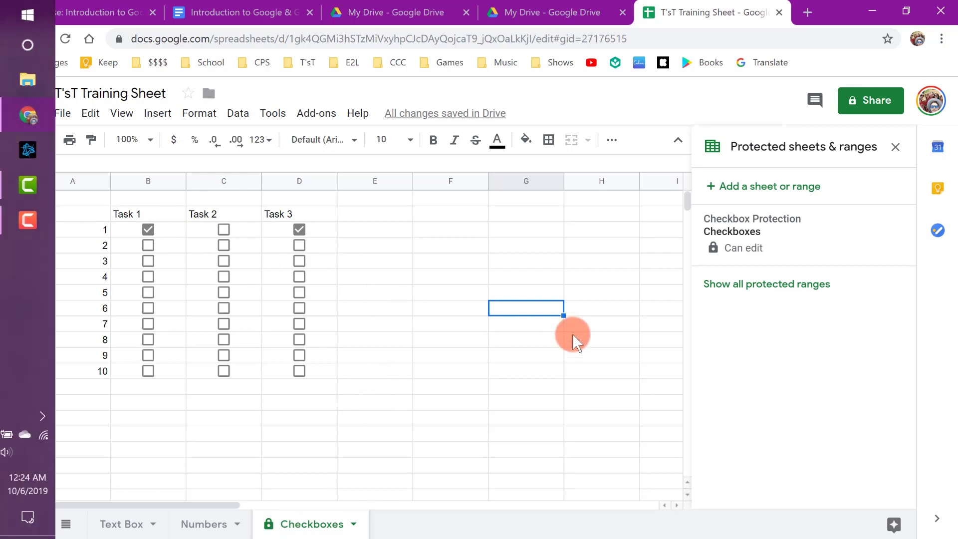
Return to the Numbers sheet and select the protected range B2:F17.
left_click(204, 524)
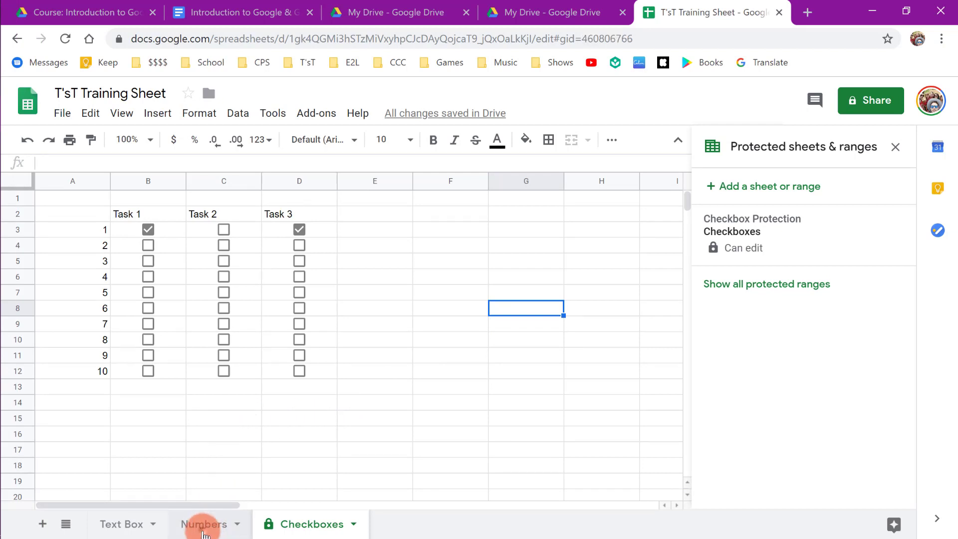
left_click_drag(458, 453, 139, 216)
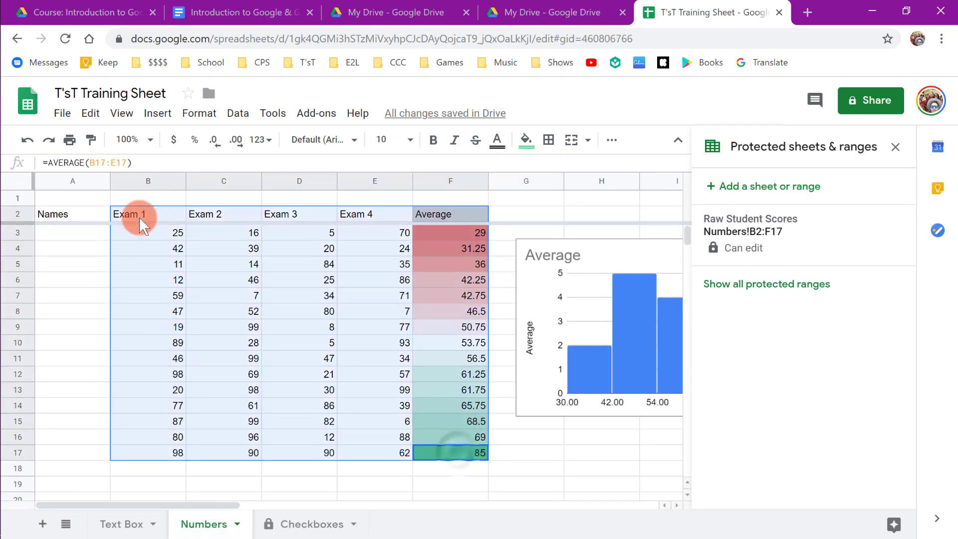